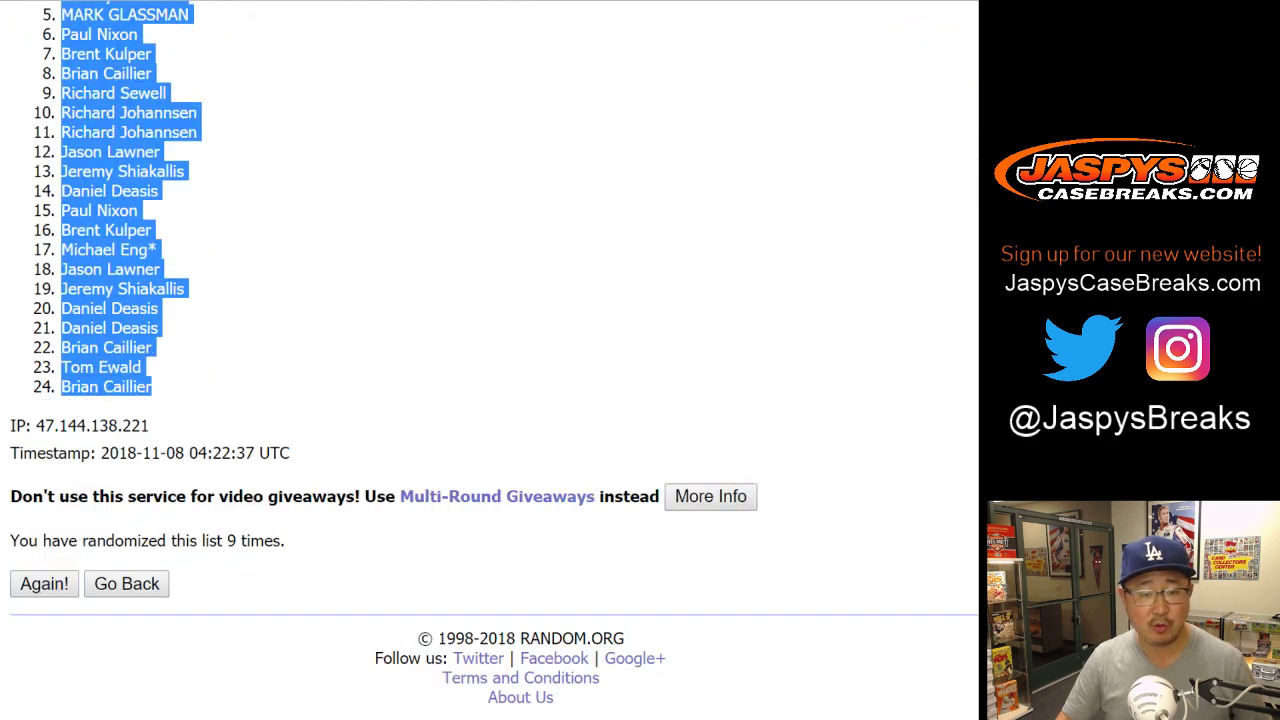
Copy the randomized participant names and paste them into column A of the Google Sheets spreadsheet, starting at A1
{"action": "key", "text": "ctrl+Tab"}
{"action": "right_click", "coordinate": [152, 137]}
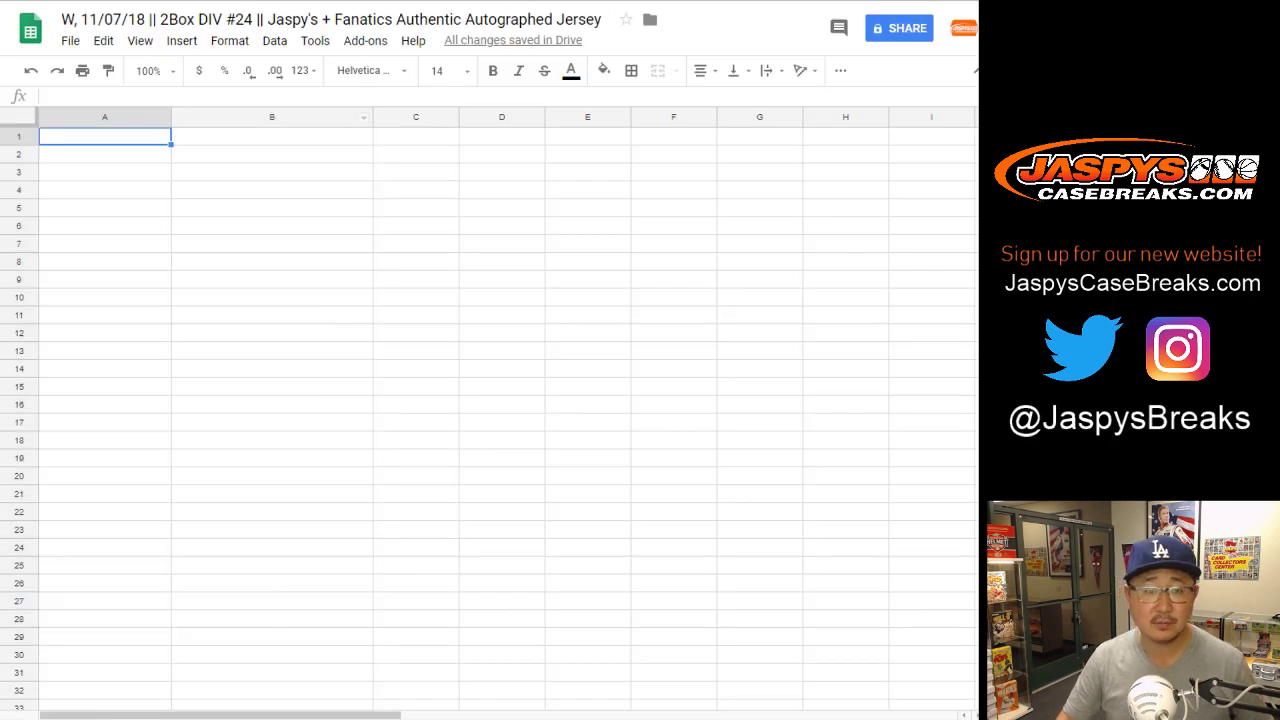
{"action": "left_click", "coordinate": [198, 199]}
Switch back to RANDOM.ORG and randomize the list of sports divisions nine times in the List Randomizer
{"action": "key", "text": "alt+Tab"}
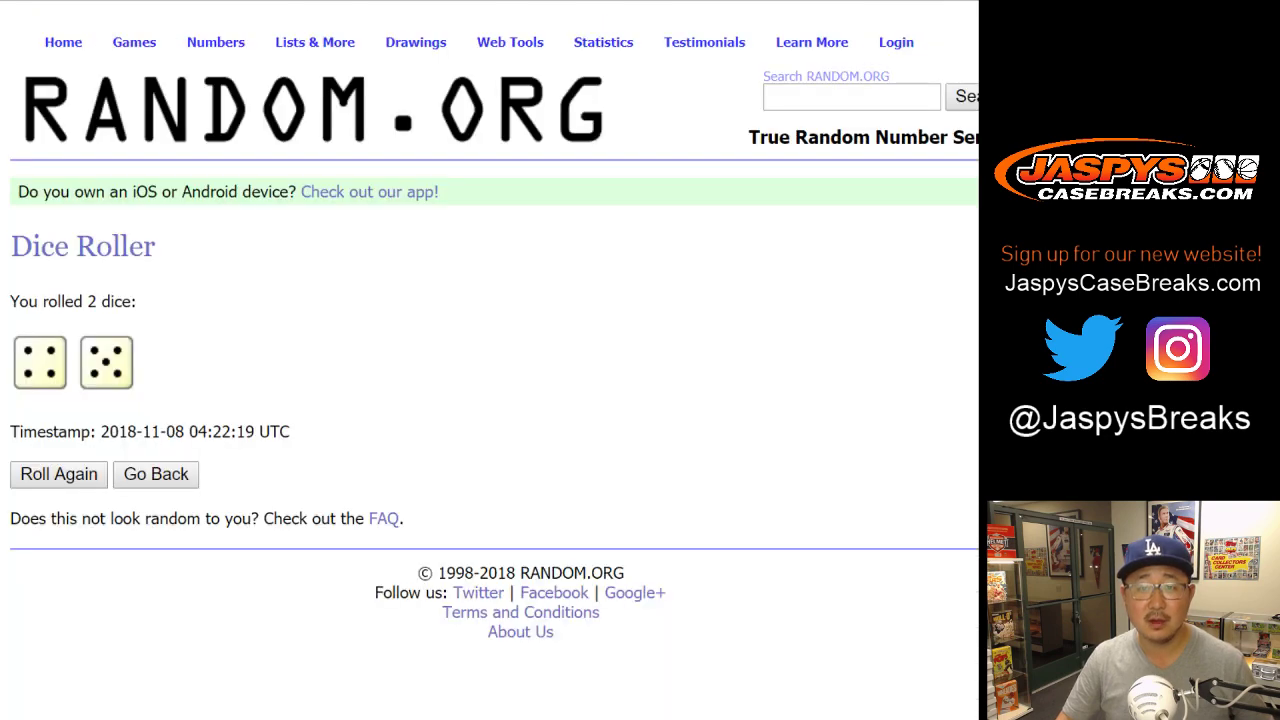
{"action": "key", "text": "ctrl+Tab"}
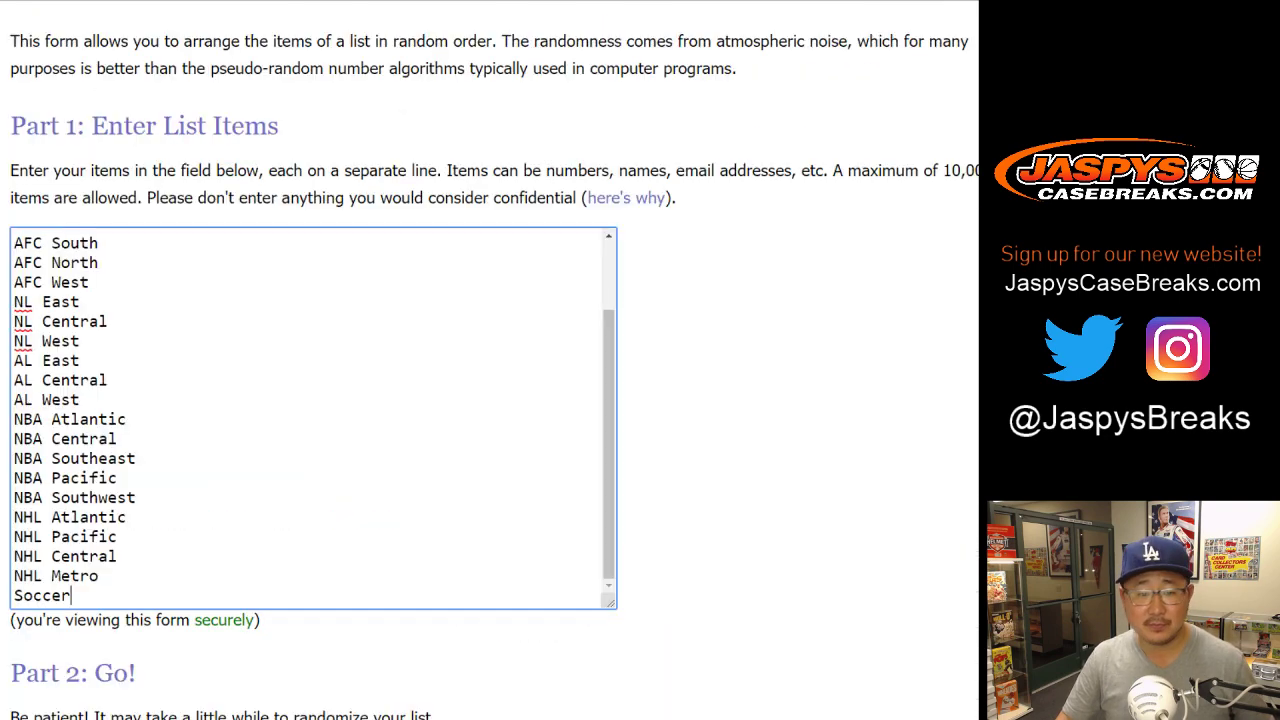
{"action": "scroll", "coordinate": [490, 360], "scroll_direction": "down", "scroll_amount": 2}
{"action": "left_click", "coordinate": [63, 584]}
{"action": "left_click", "coordinate": [63, 584]}
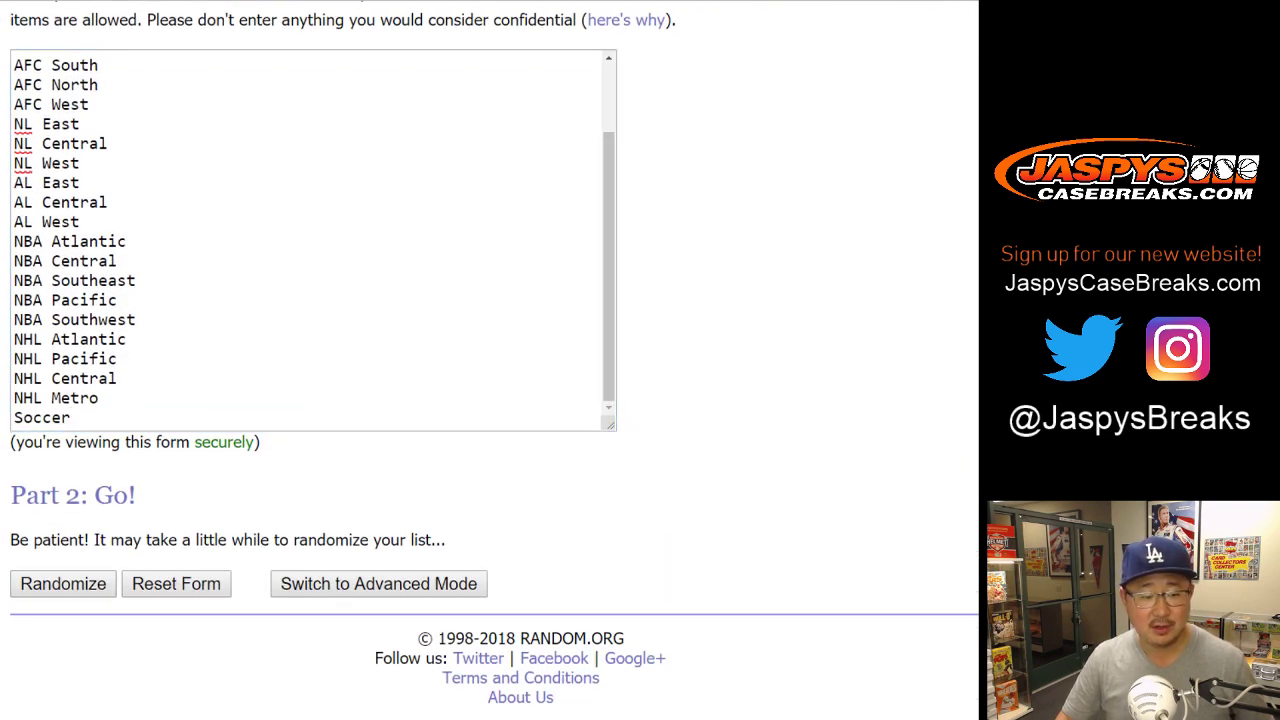
{"action": "scroll", "coordinate": [50, 584], "scroll_direction": "down", "scroll_amount": 4}
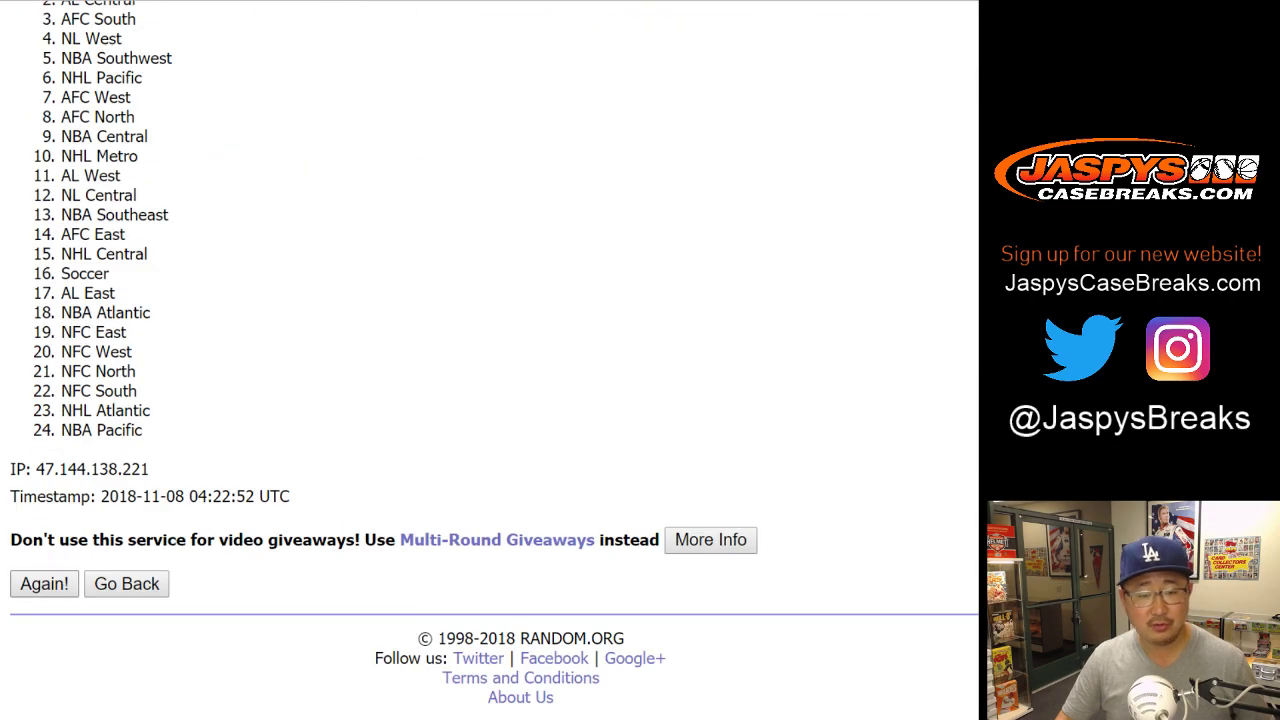
{"action": "left_click", "coordinate": [44, 584]}
{"action": "left_click", "coordinate": [44, 584]}
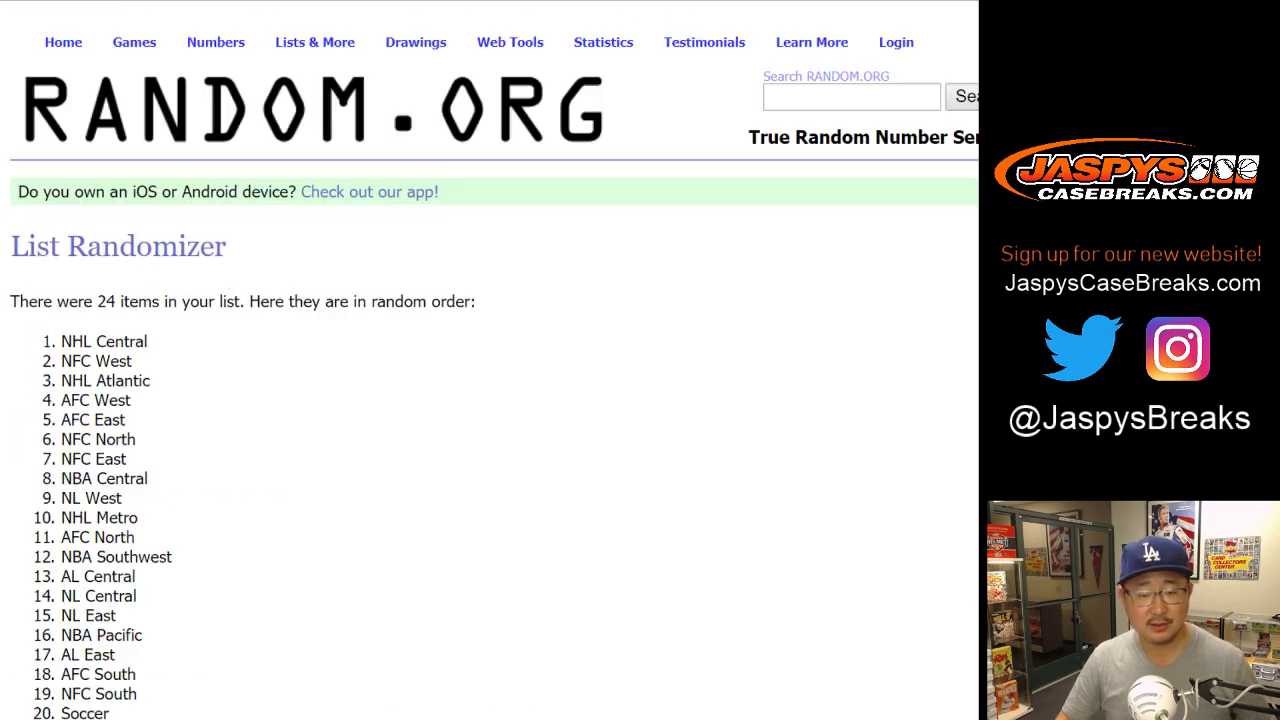
{"action": "left_click", "coordinate": [44, 584]}
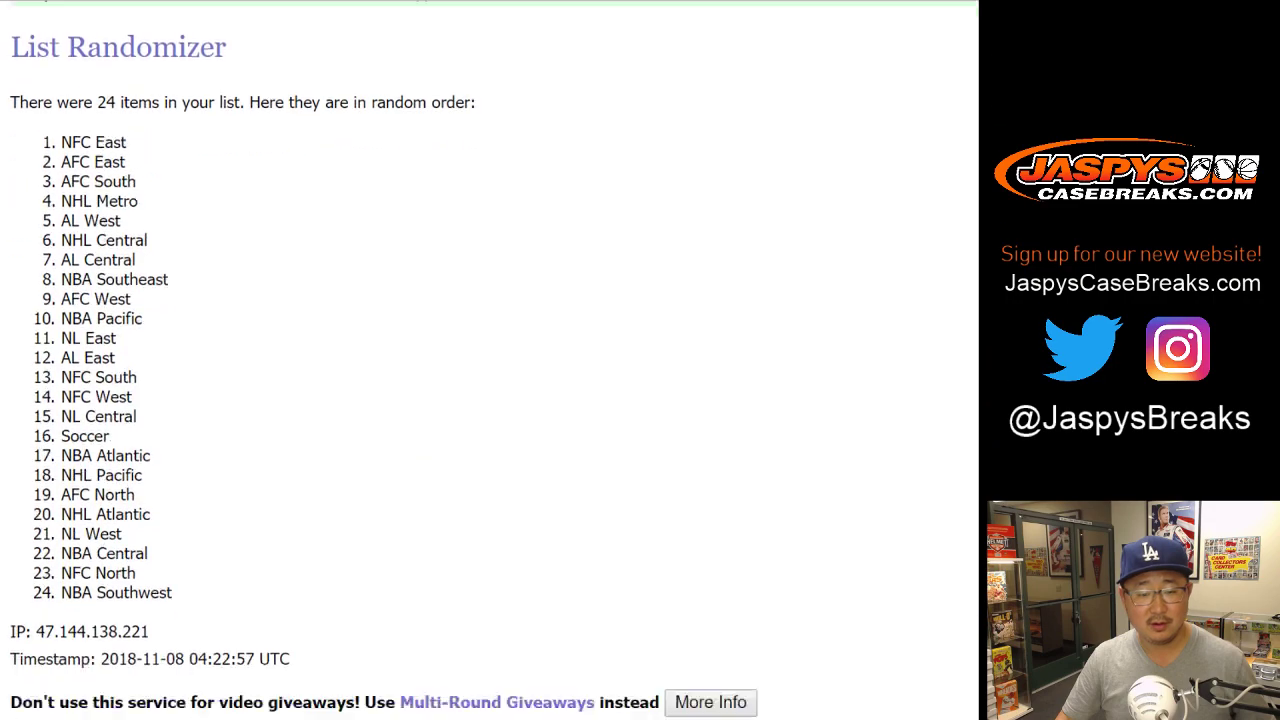
{"action": "left_click", "coordinate": [44, 584]}
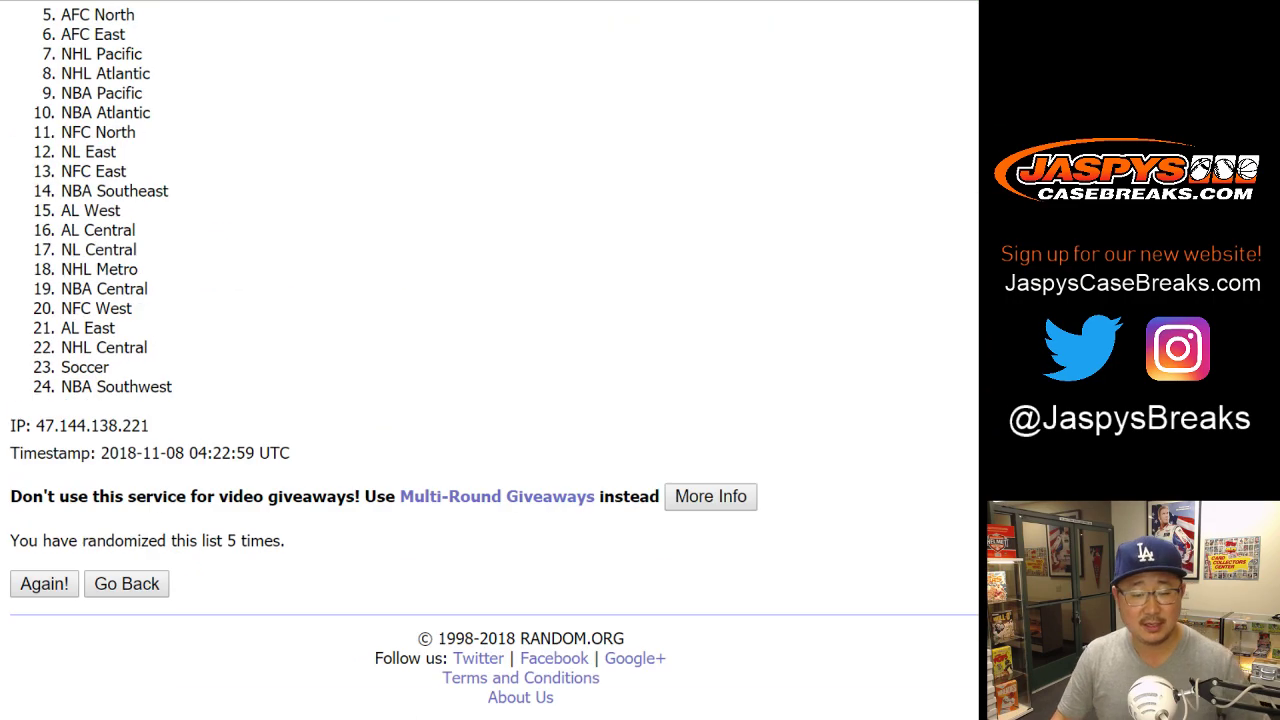
{"action": "left_click", "coordinate": [44, 584]}
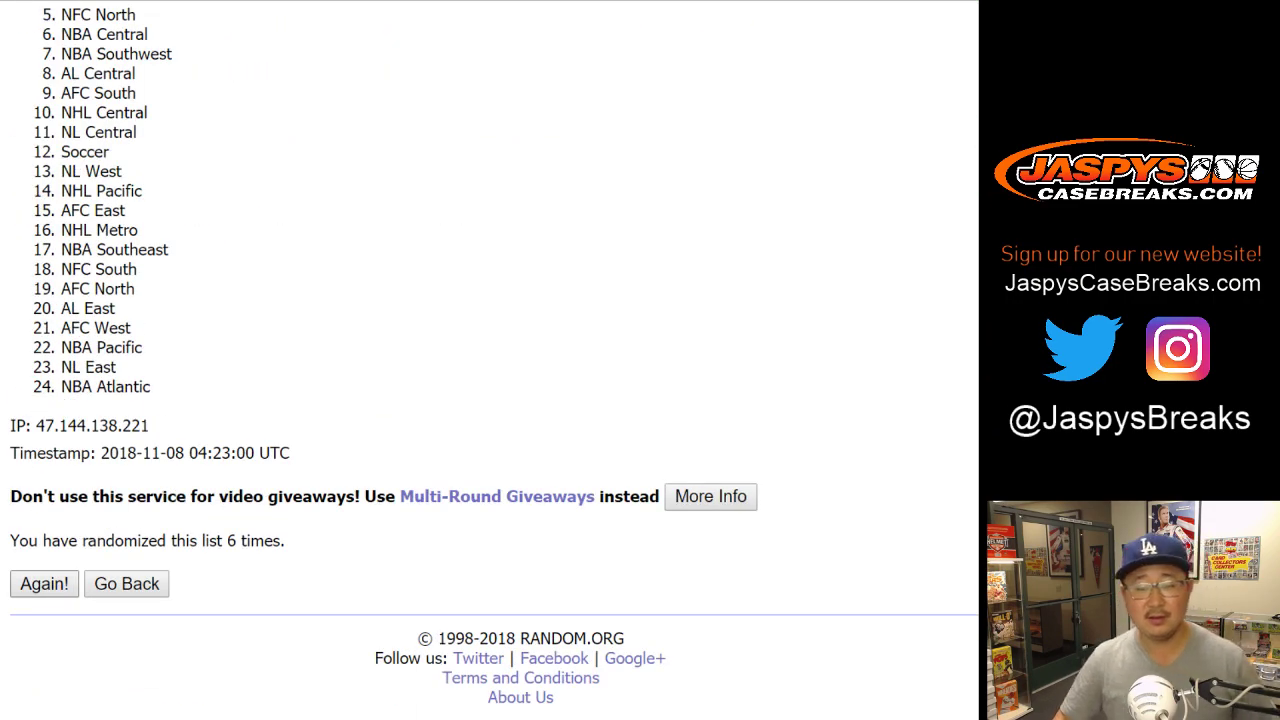
{"action": "left_click", "coordinate": [44, 584]}
{"action": "left_click", "coordinate": [44, 584]}
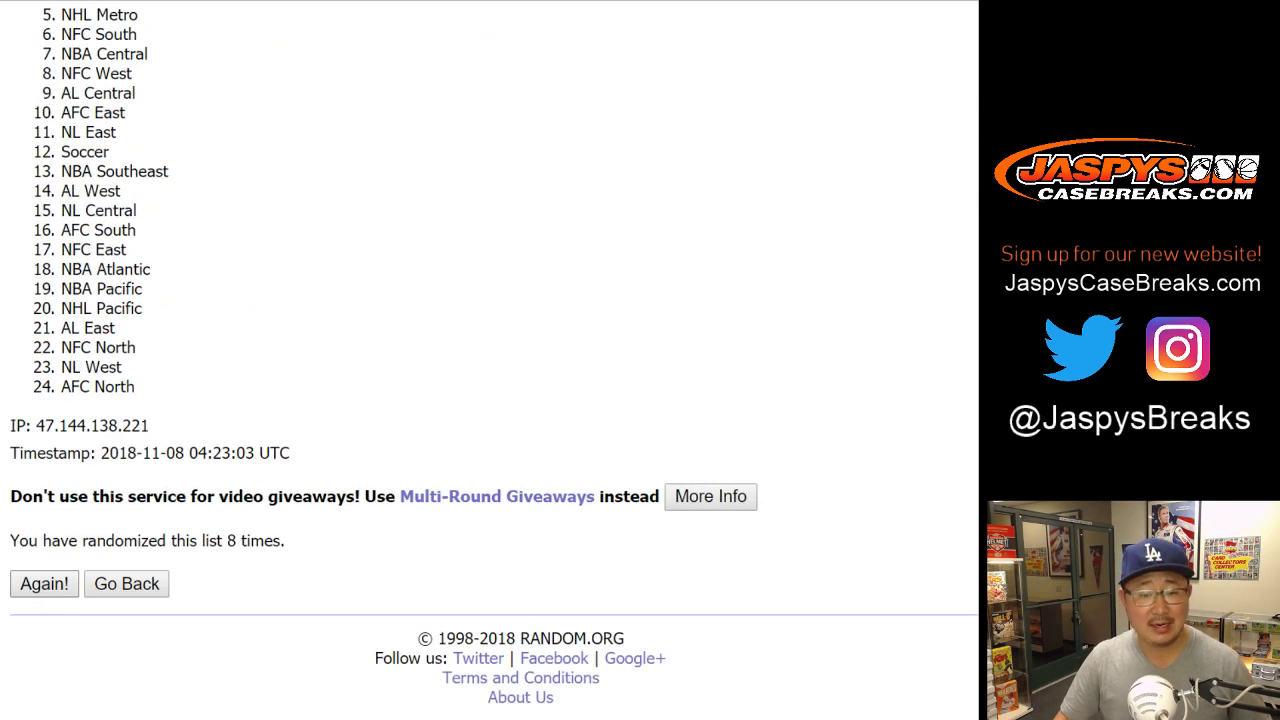
{"action": "left_click", "coordinate": [44, 584]}
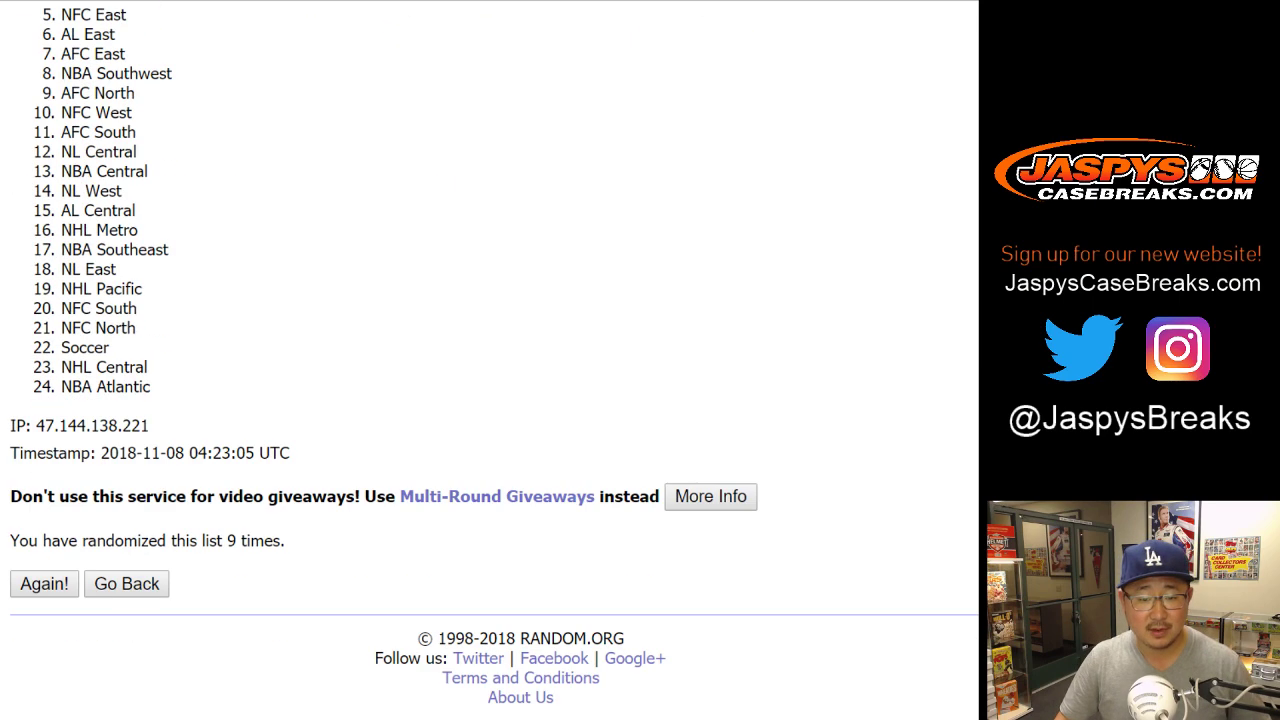
Copy all 24 randomized divisions and paste them into column B of the Google Sheets spreadsheet, starting at B1
{"action": "scroll", "coordinate": [489, 360], "scroll_direction": "up", "scroll_amount": 4}
{"action": "left_click_drag", "start_coordinate": [61, 341], "coordinate": [150, 387]}
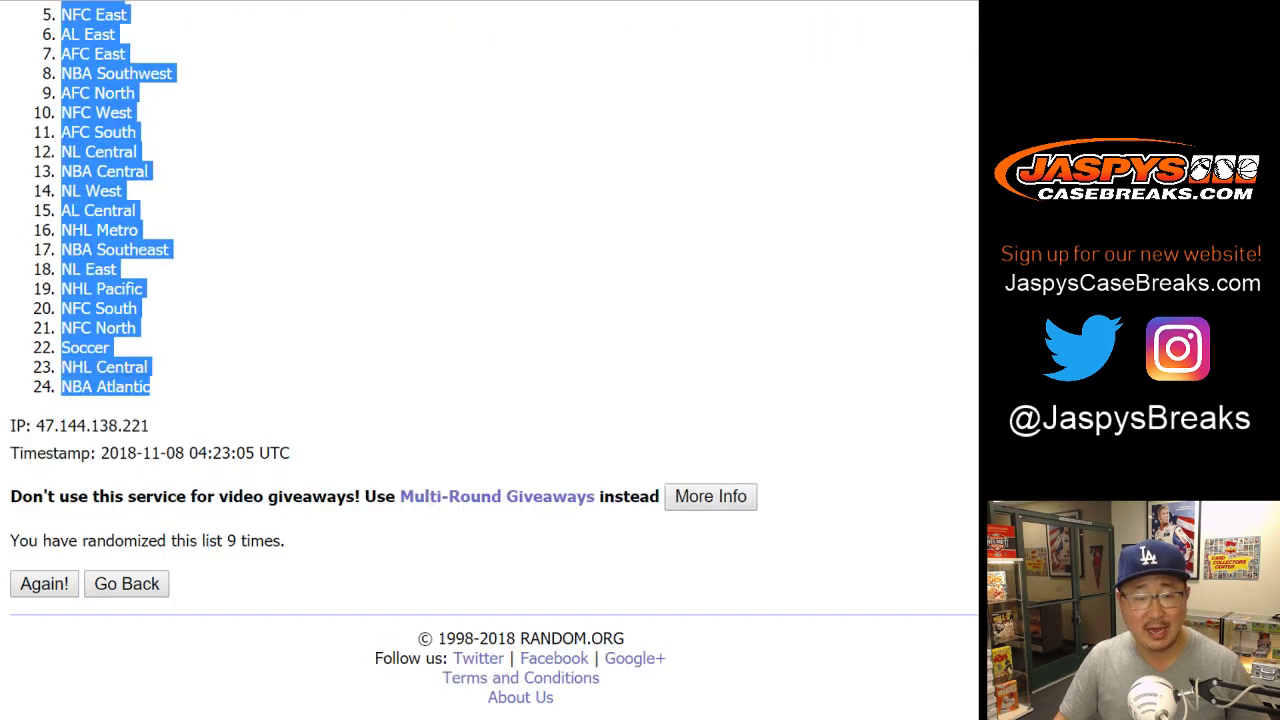
{"action": "key", "text": "alt+Tab"}
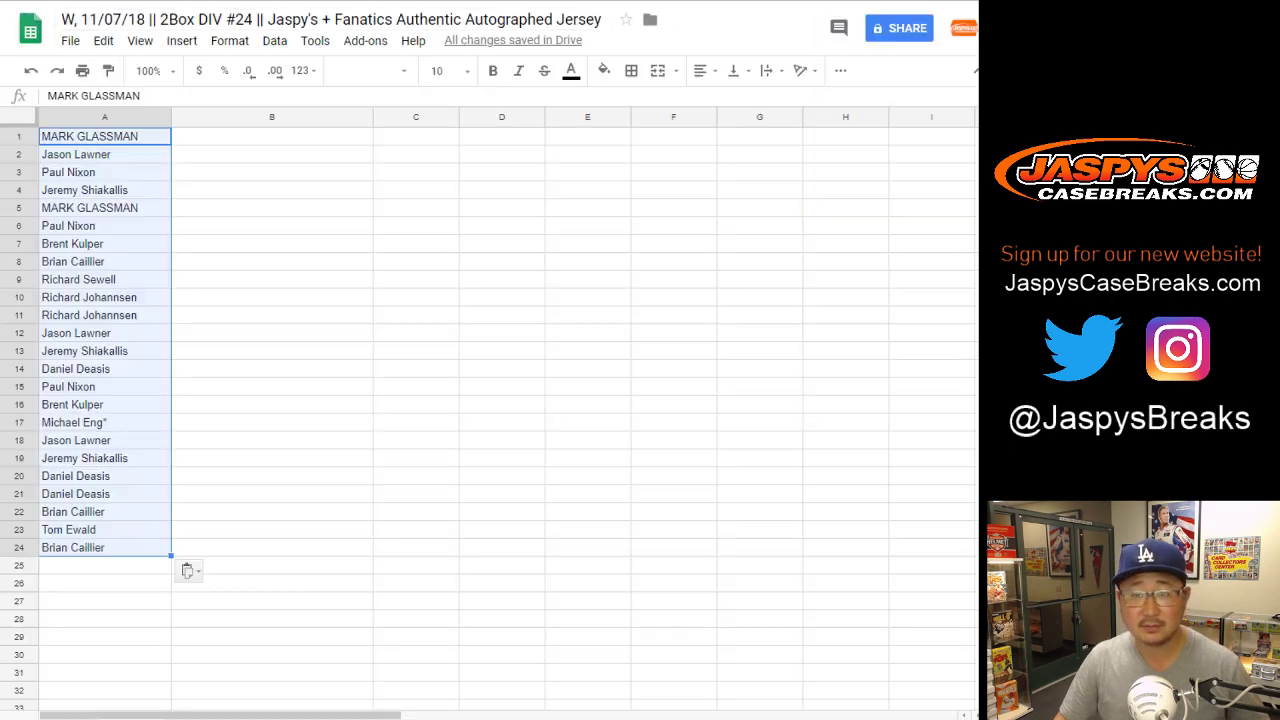
{"action": "left_click", "coordinate": [271, 136]}
{"action": "right_click", "coordinate": [271, 138]}
{"action": "left_click", "coordinate": [306, 200]}
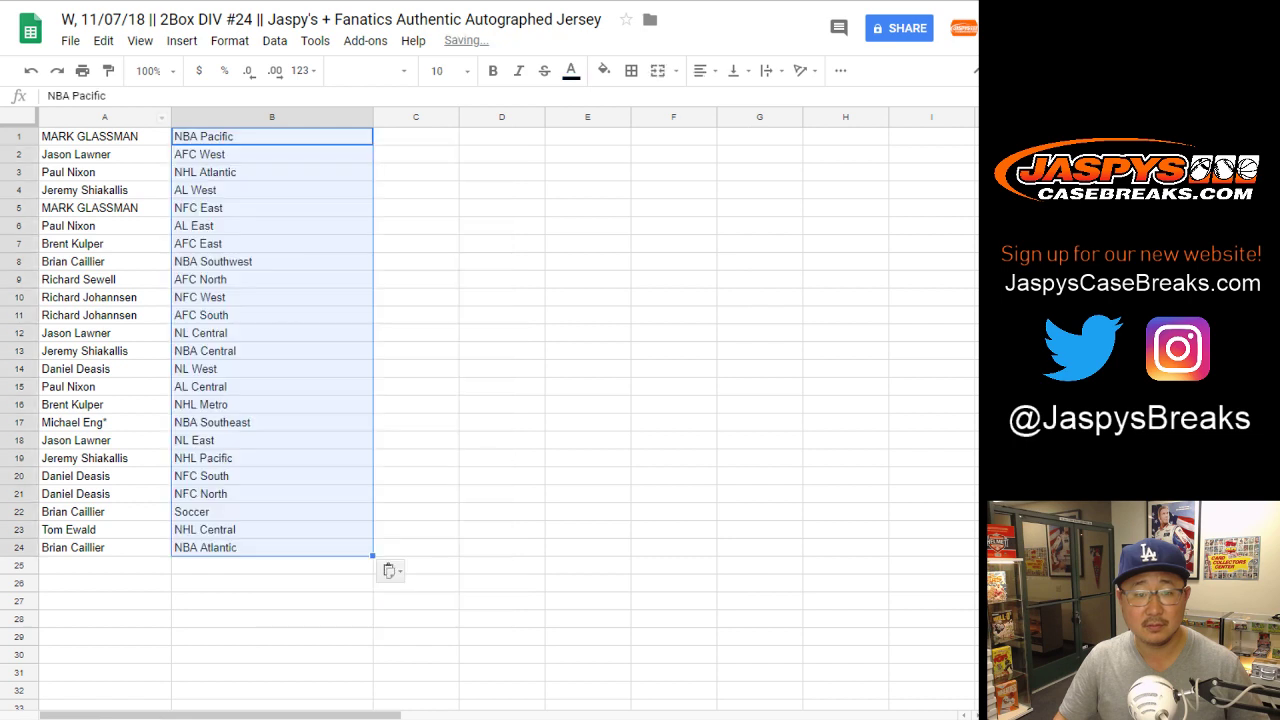
Format the whole sheet in Helvetica Neue at size 18 and fit column A's width to the names
{"action": "key", "text": "ctrl+a"}
{"action": "left_click", "coordinate": [368, 70]}
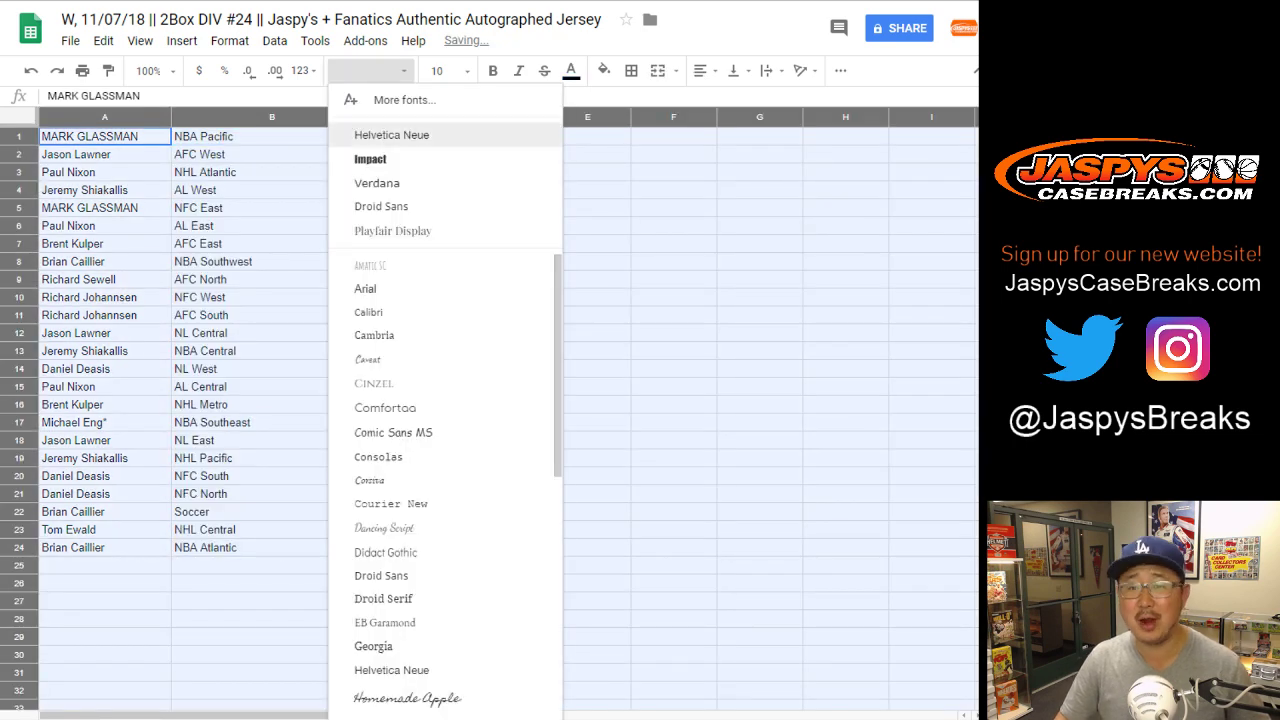
{"action": "left_click", "coordinate": [391, 134]}
{"action": "left_click", "coordinate": [445, 70]}
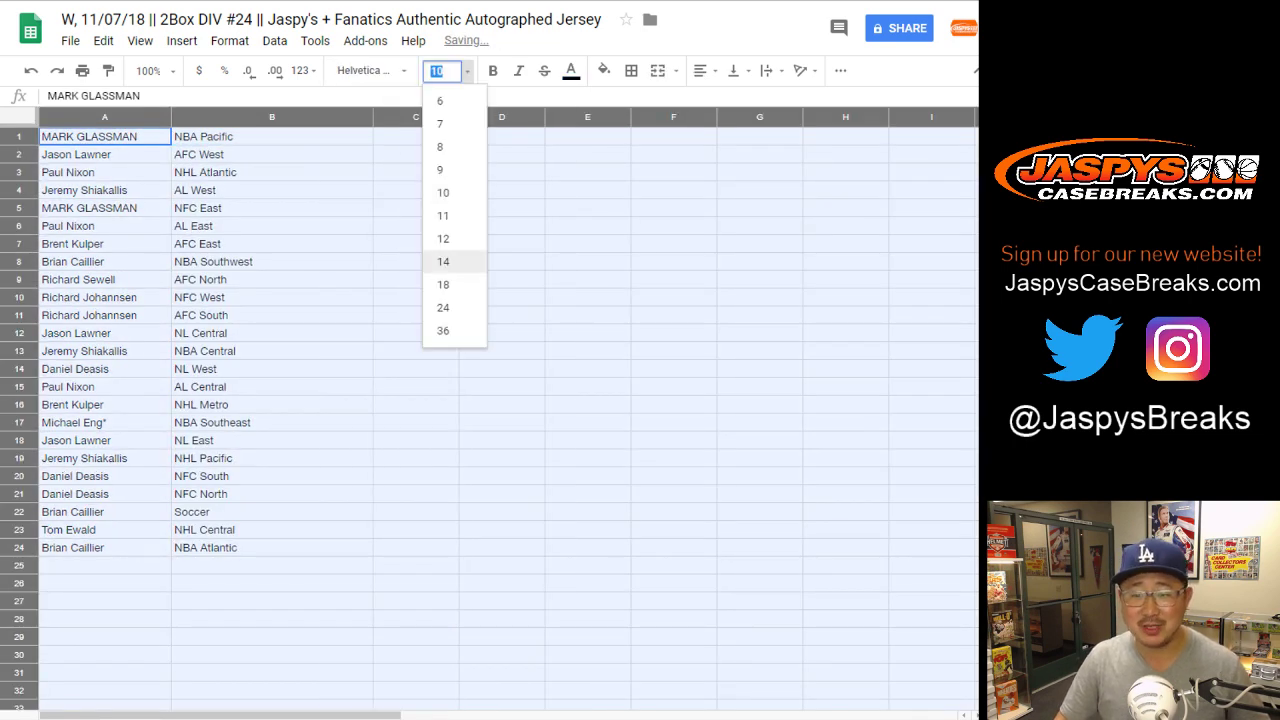
{"action": "left_click", "coordinate": [443, 284]}
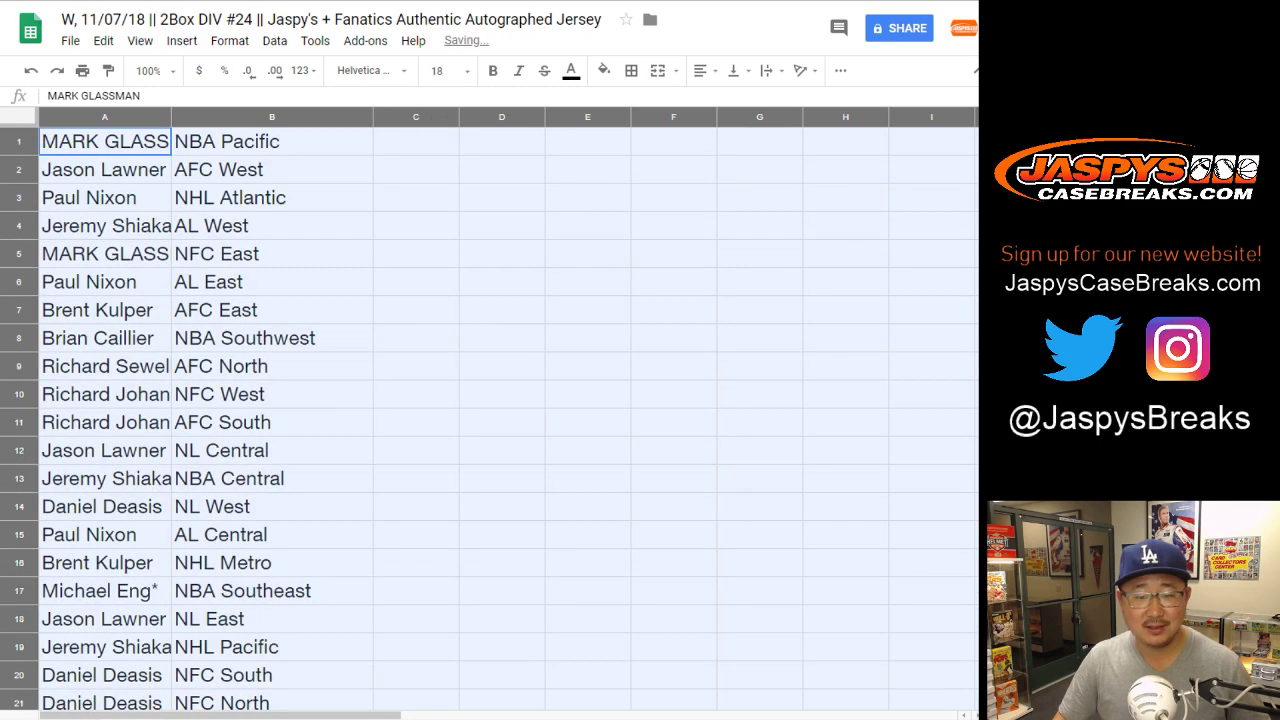
{"action": "double_click", "coordinate": [170, 117]}
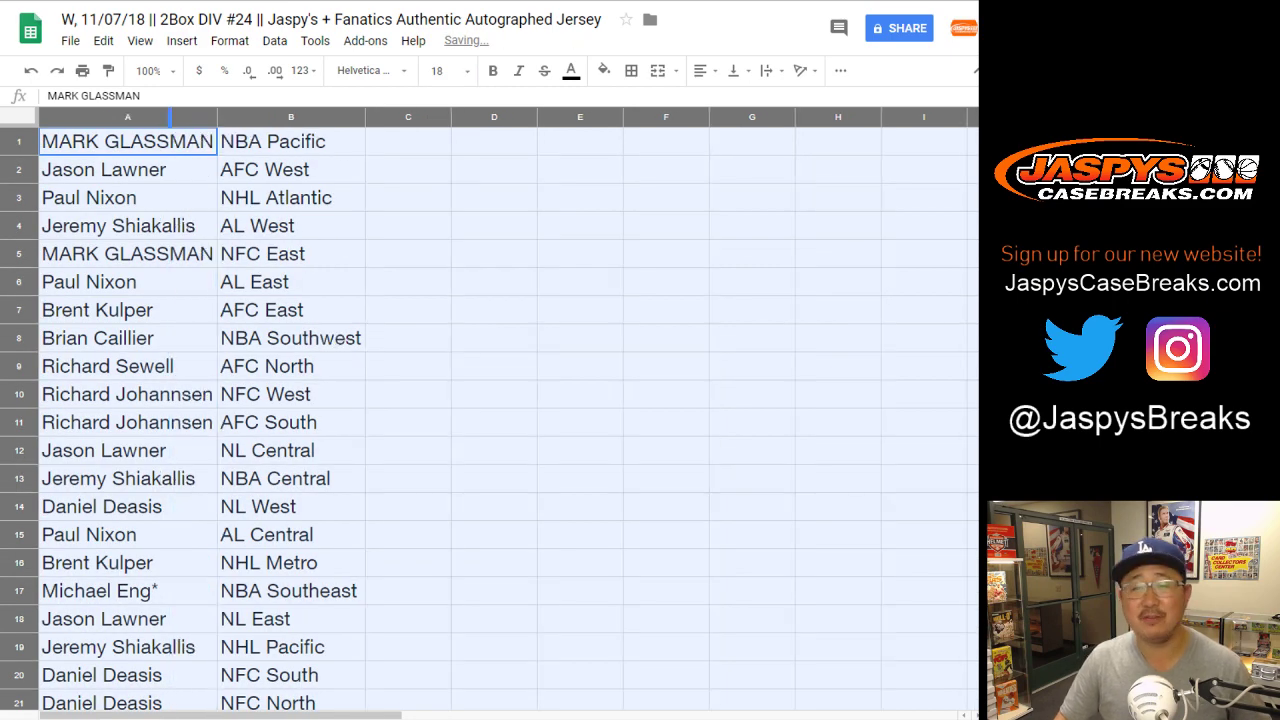
Review the participant and division pairings row by row from row 1 through row 24, then recheck row 6
{"action": "left_click", "coordinate": [19, 142]}
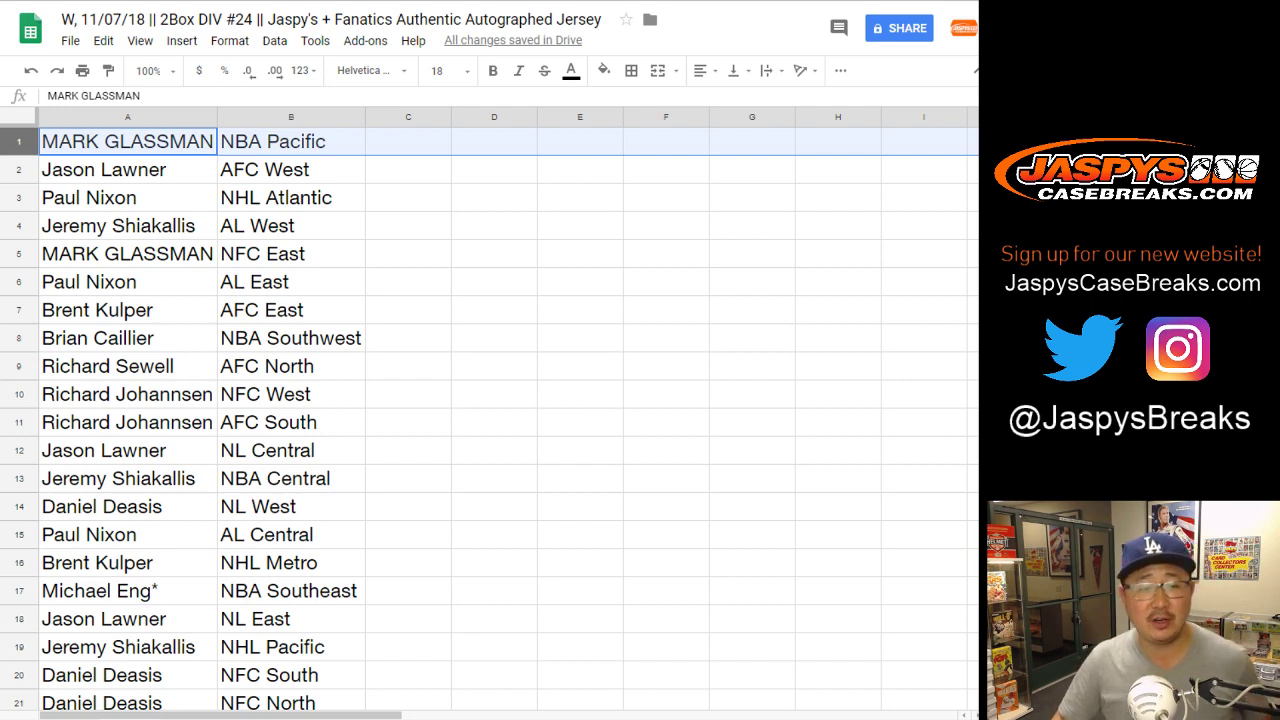
{"action": "left_click", "coordinate": [19, 170]}
{"action": "left_click", "coordinate": [19, 198]}
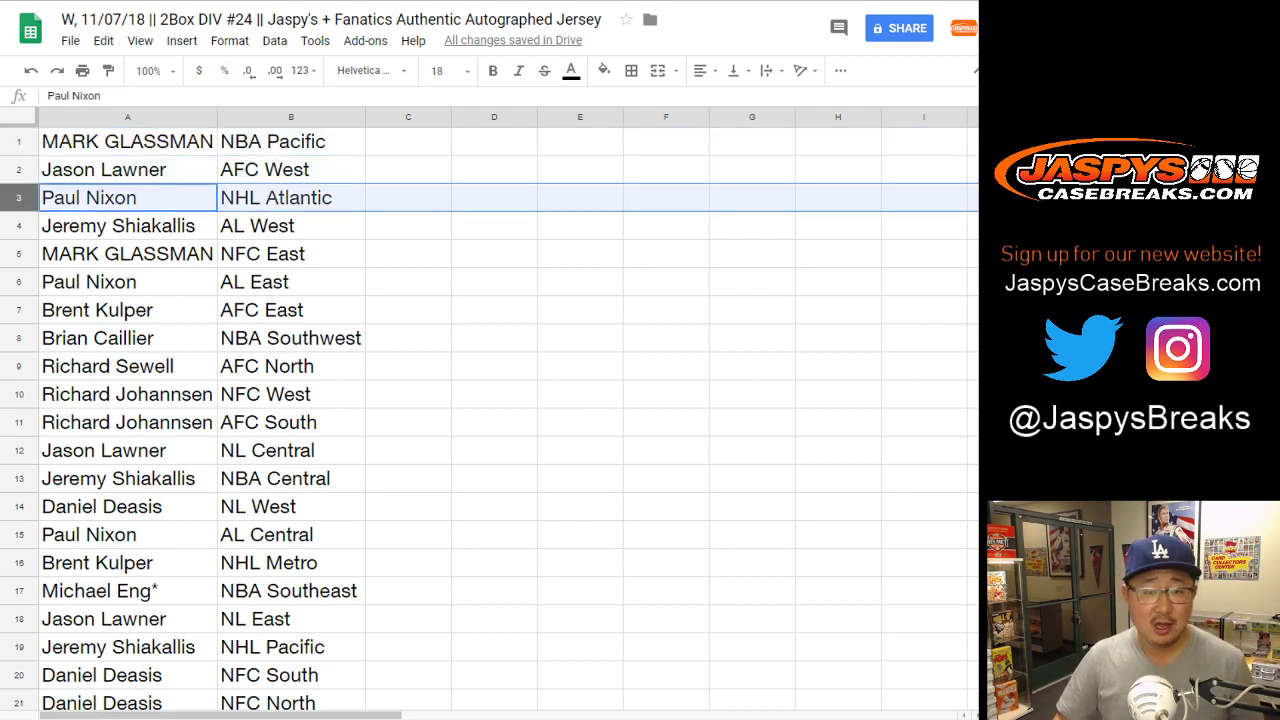
{"action": "left_click", "coordinate": [19, 226]}
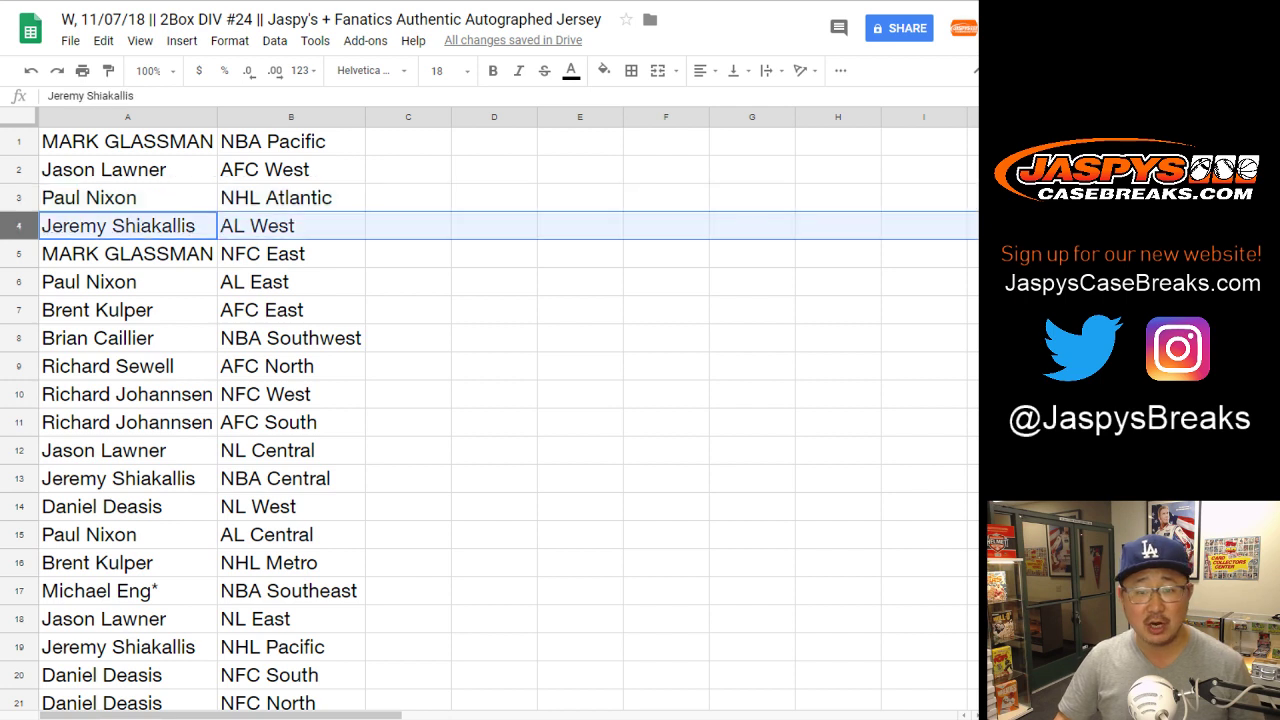
{"action": "left_click", "coordinate": [19, 254]}
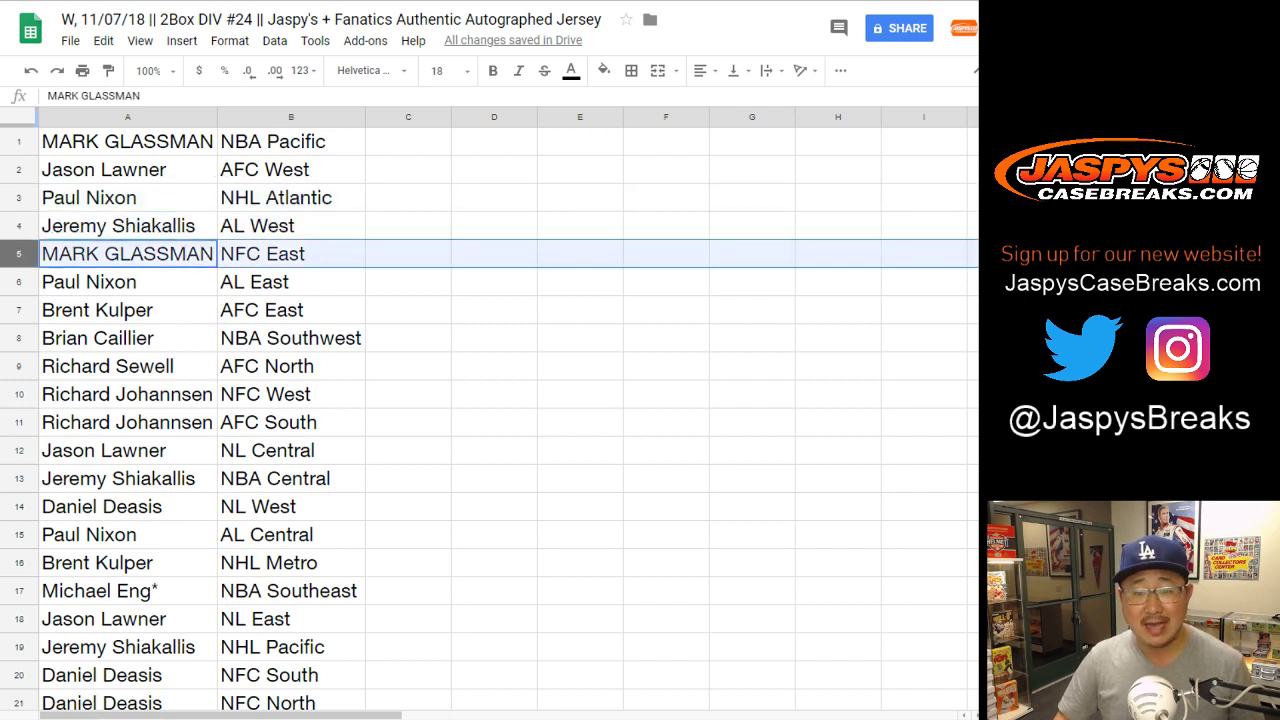
{"action": "left_click", "coordinate": [19, 282]}
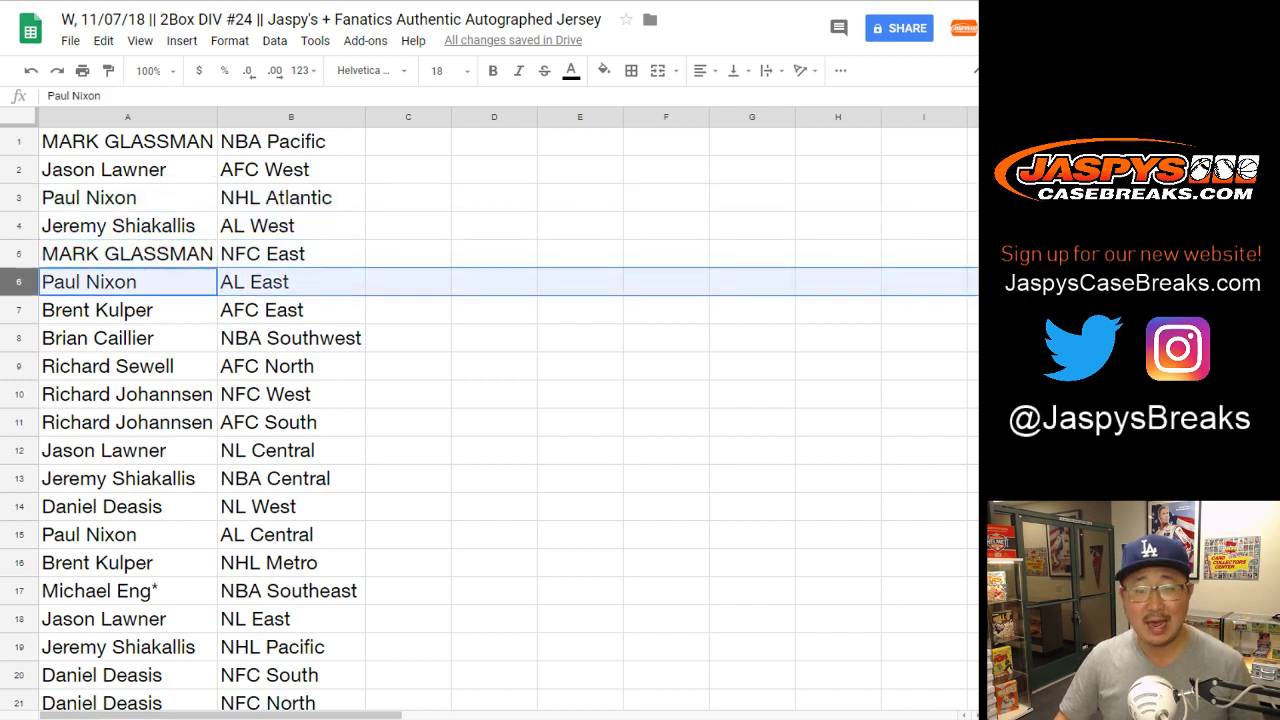
{"action": "left_click", "coordinate": [19, 310]}
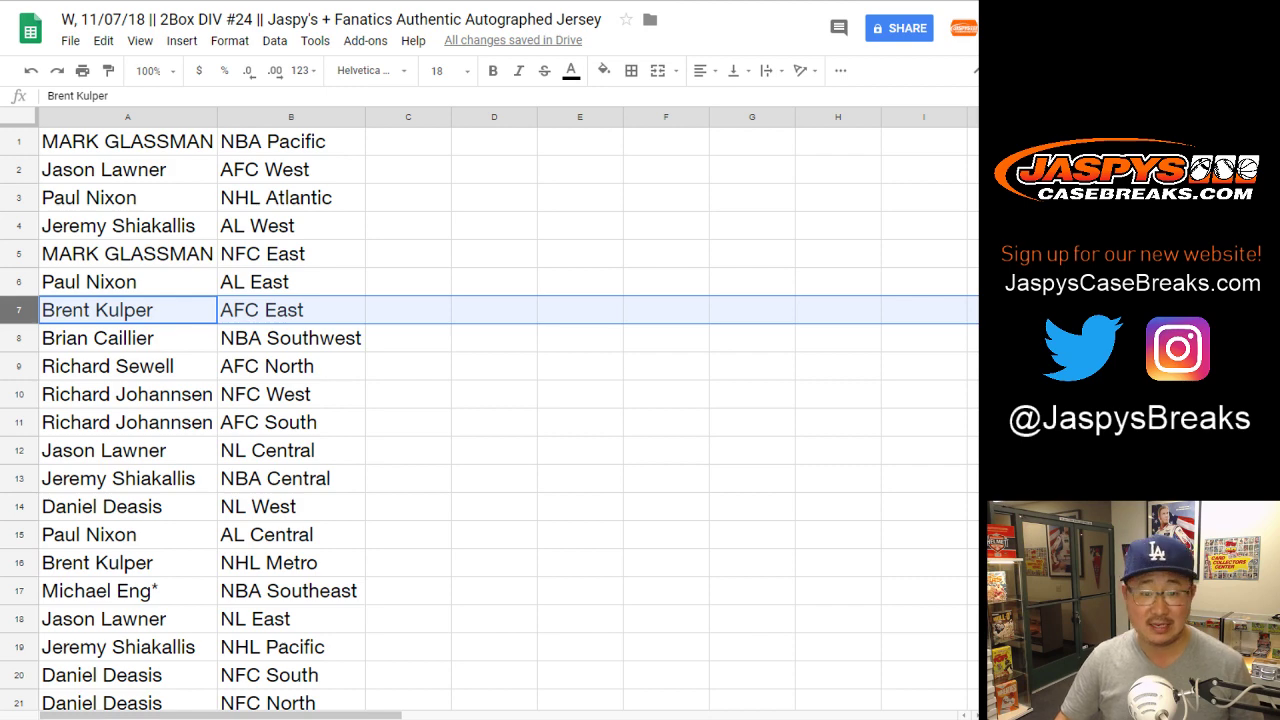
{"action": "left_click", "coordinate": [19, 338]}
{"action": "scroll", "coordinate": [490, 410], "scroll_direction": "down", "scroll_amount": 2}
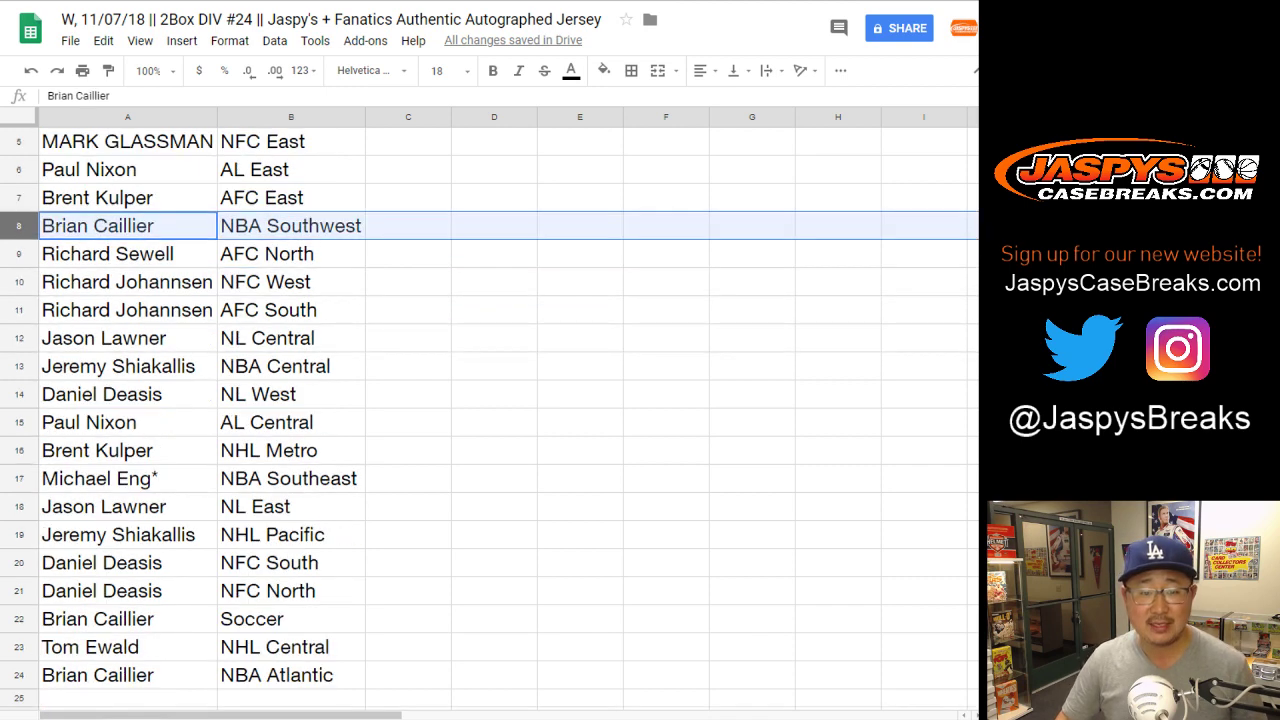
{"action": "left_click", "coordinate": [19, 254]}
{"action": "left_click", "coordinate": [19, 282]}
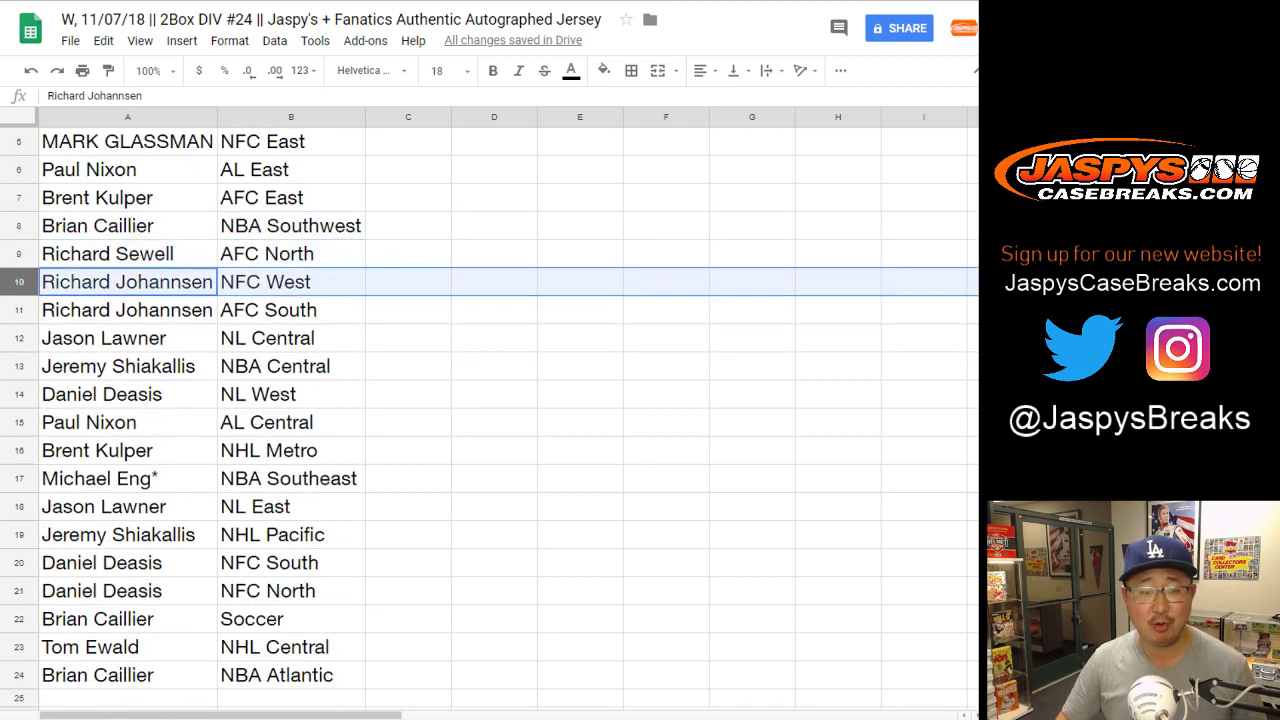
{"action": "left_click", "coordinate": [19, 310]}
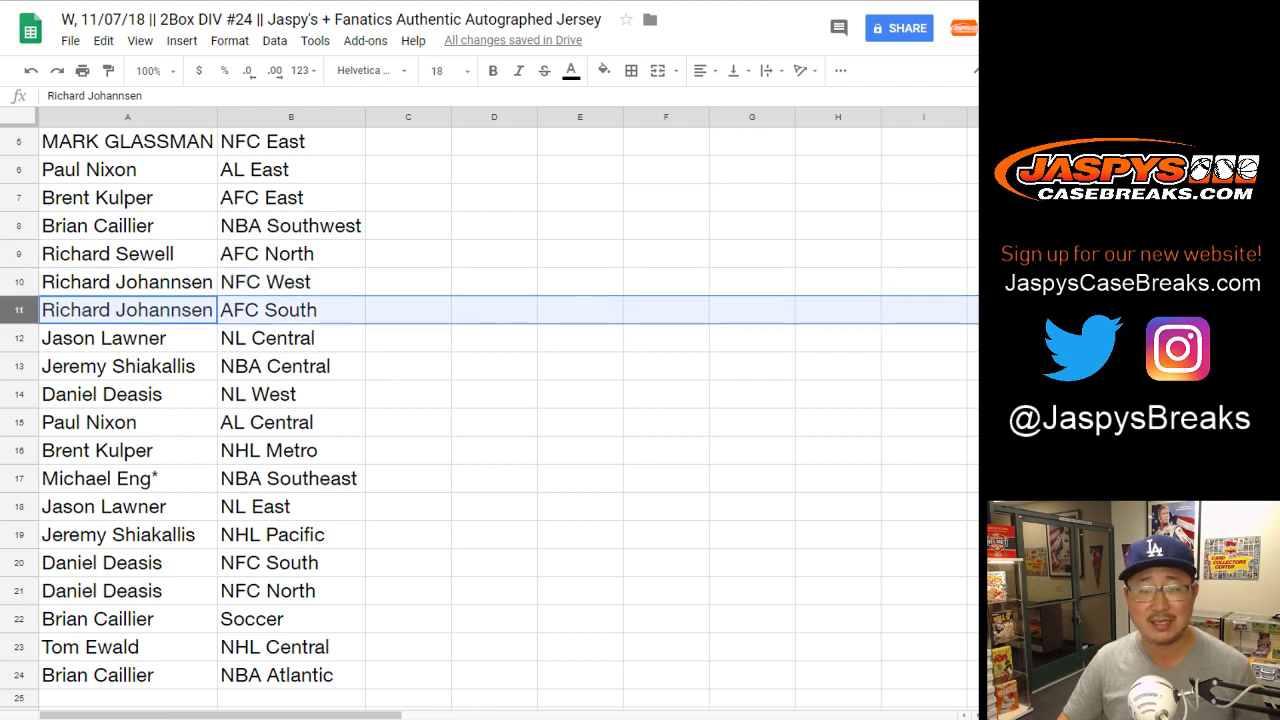
{"action": "left_click", "coordinate": [19, 338]}
{"action": "scroll", "coordinate": [19, 338], "scroll_direction": "down", "scroll_amount": 1}
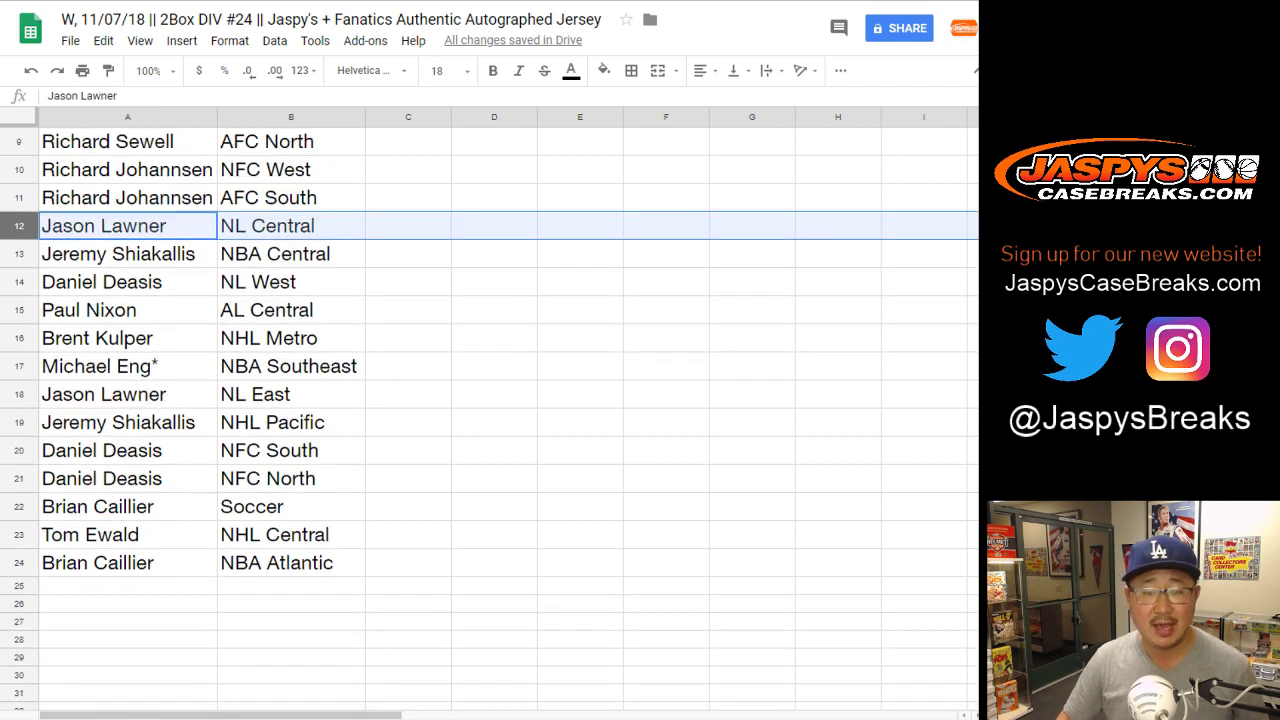
{"action": "left_click", "coordinate": [19, 254]}
{"action": "left_click", "coordinate": [19, 282]}
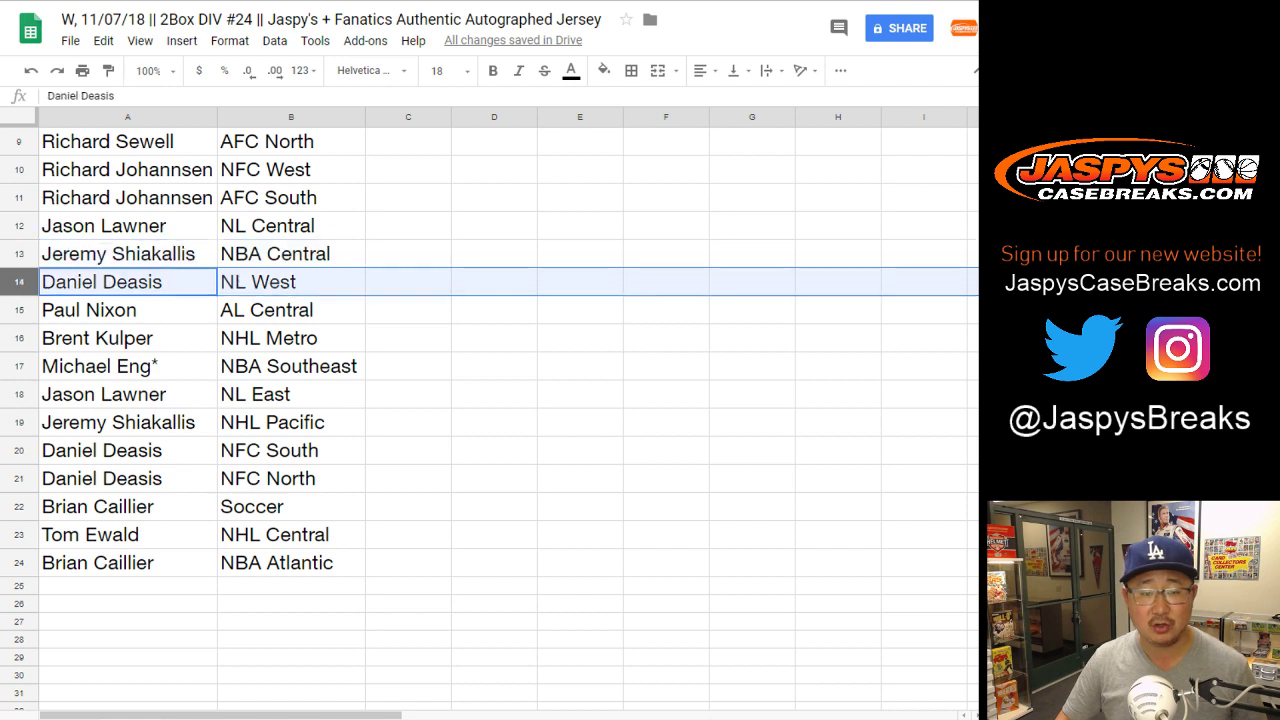
{"action": "left_click", "coordinate": [19, 311]}
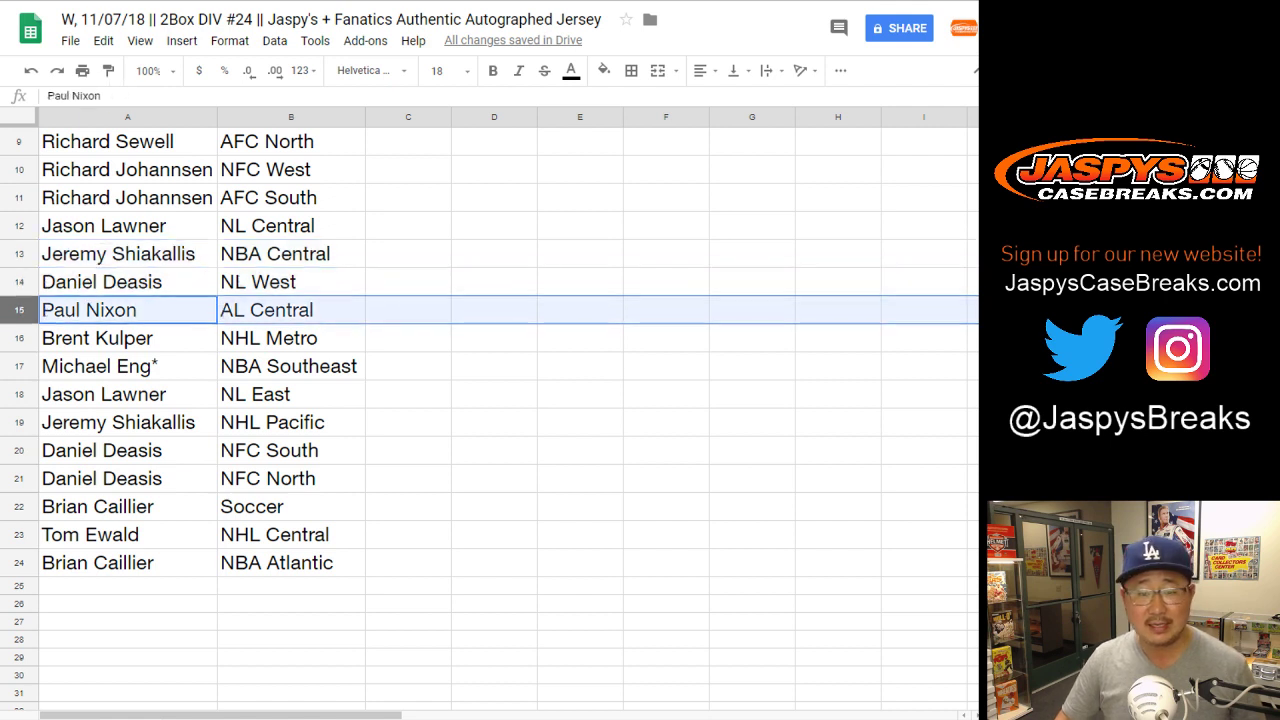
{"action": "left_click", "coordinate": [19, 338]}
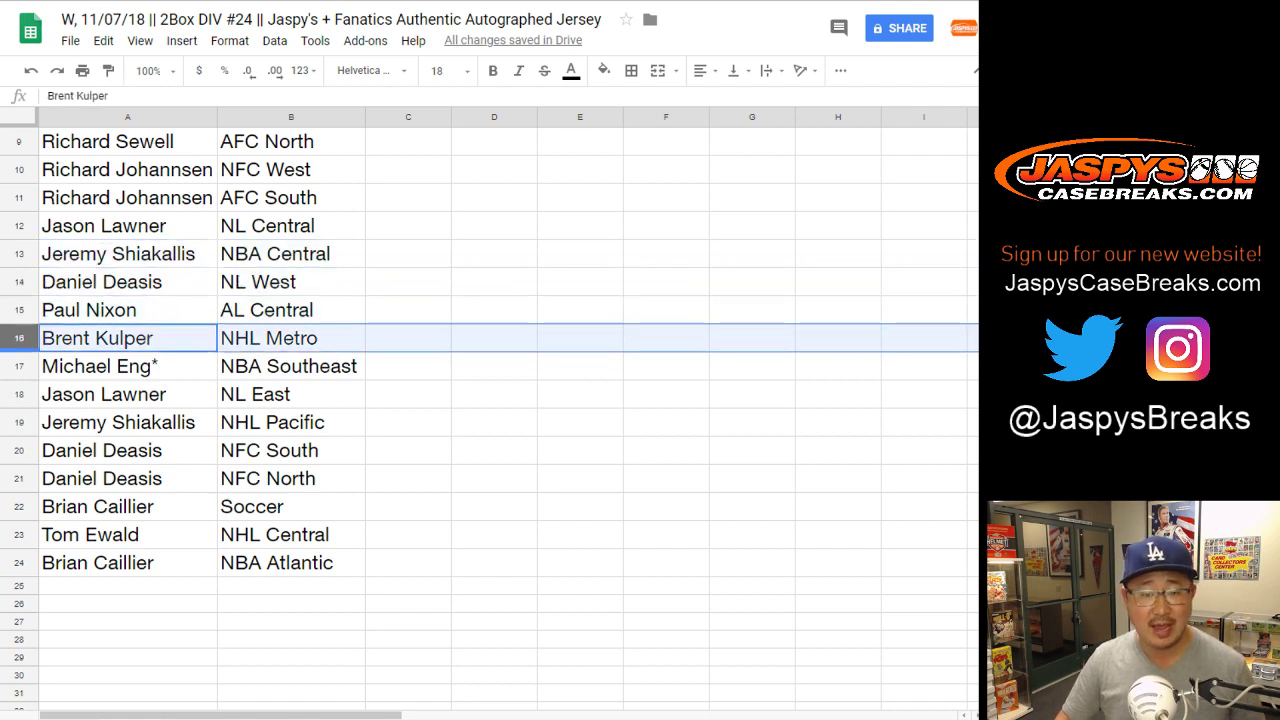
{"action": "left_click", "coordinate": [19, 366]}
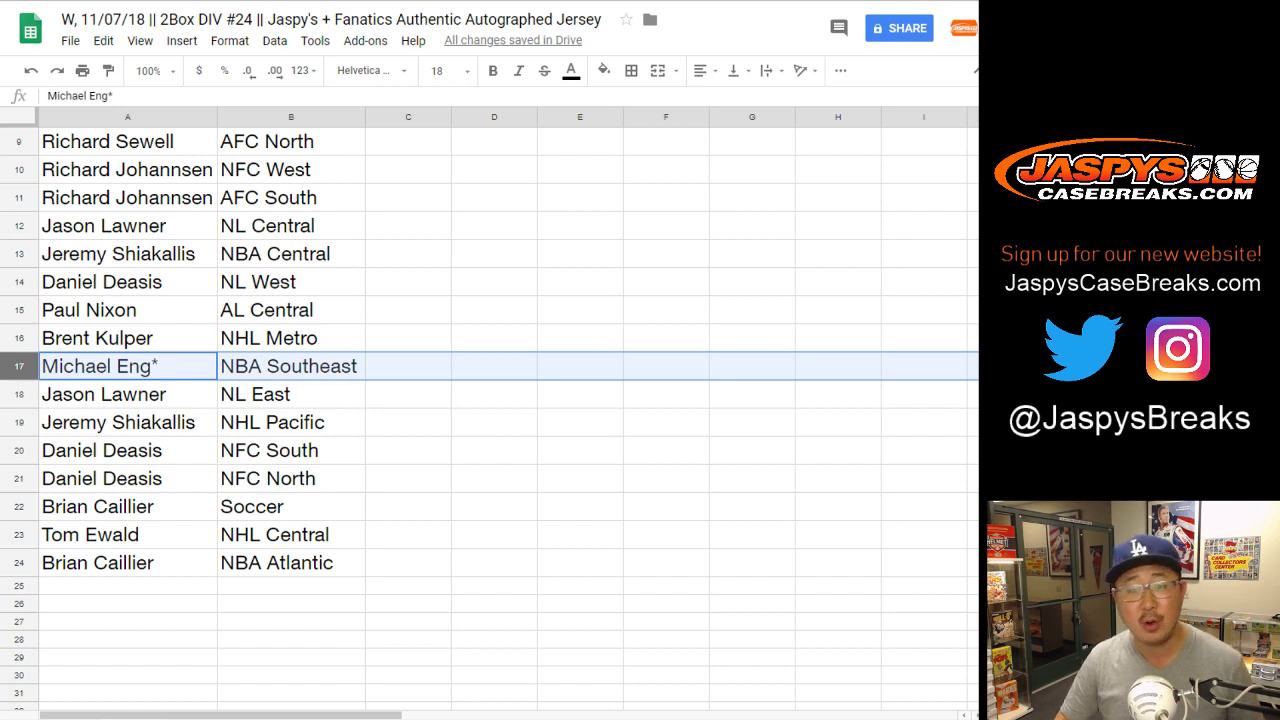
{"action": "left_click", "coordinate": [19, 394]}
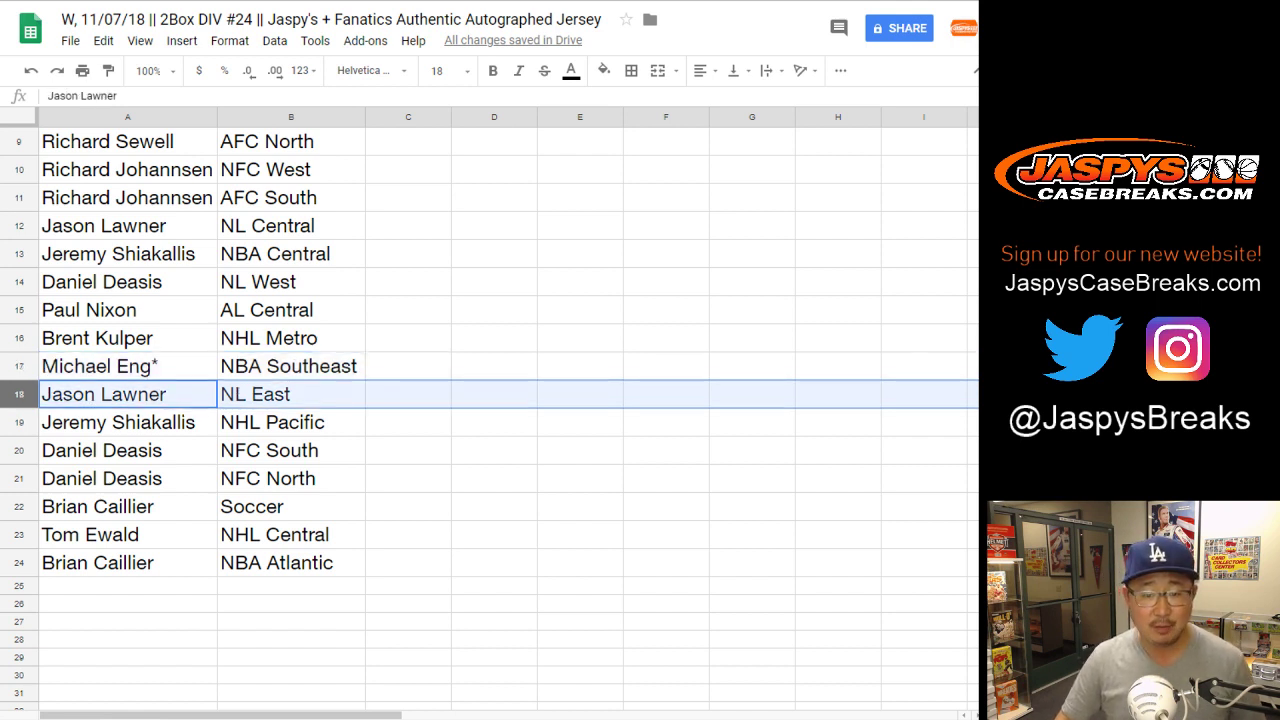
{"action": "left_click", "coordinate": [19, 422]}
{"action": "left_click", "coordinate": [19, 450]}
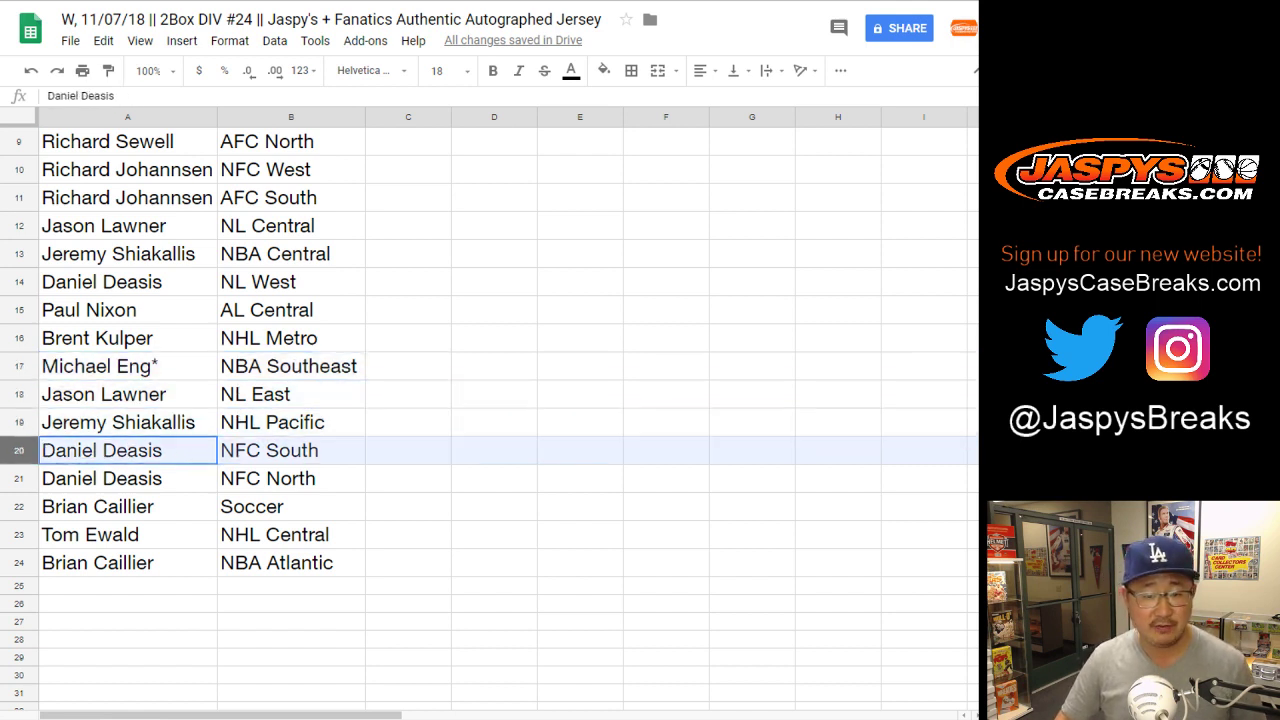
{"action": "left_click", "coordinate": [19, 478]}
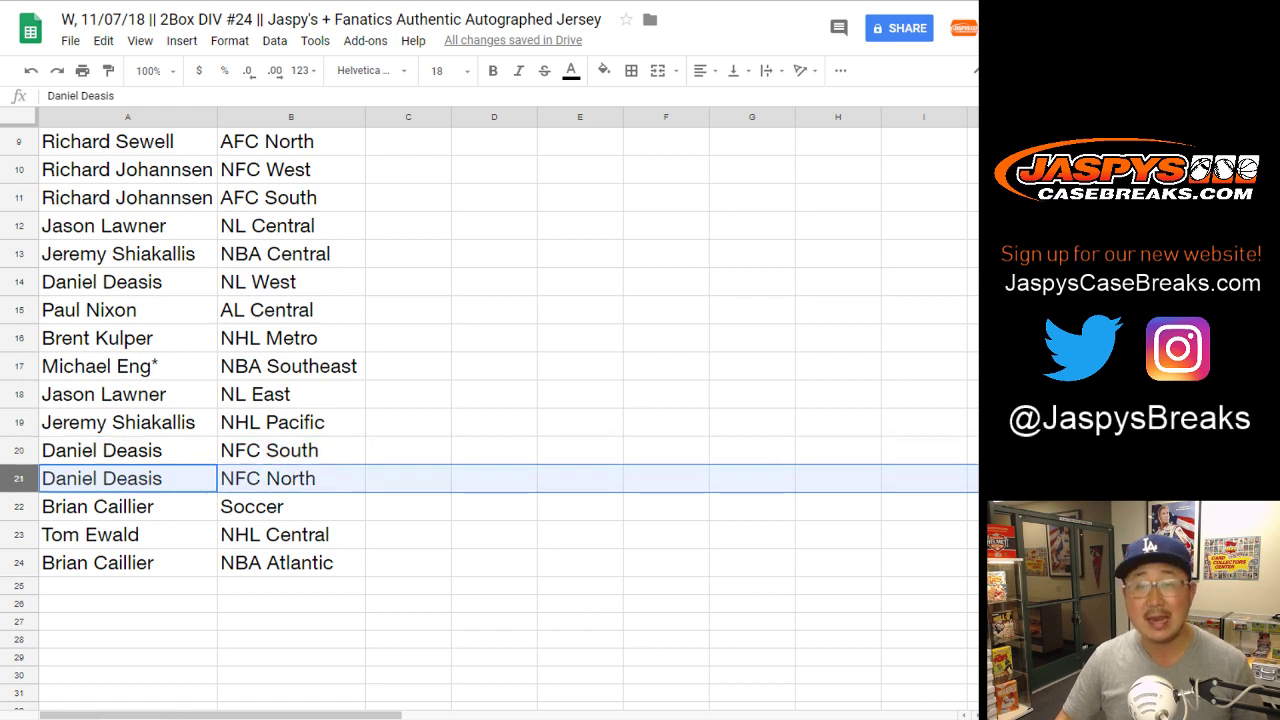
{"action": "left_click", "coordinate": [19, 507]}
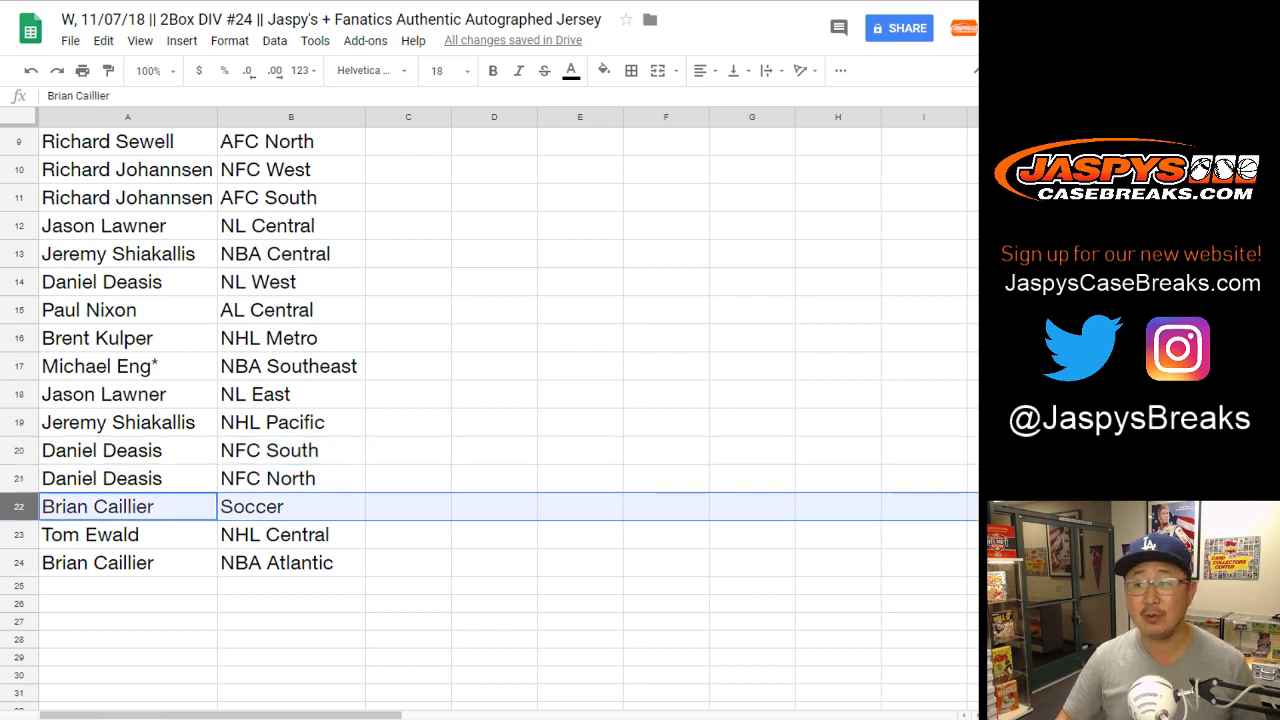
{"action": "scroll", "coordinate": [490, 418], "scroll_direction": "down", "scroll_amount": 1}
{"action": "left_click", "coordinate": [19, 422]}
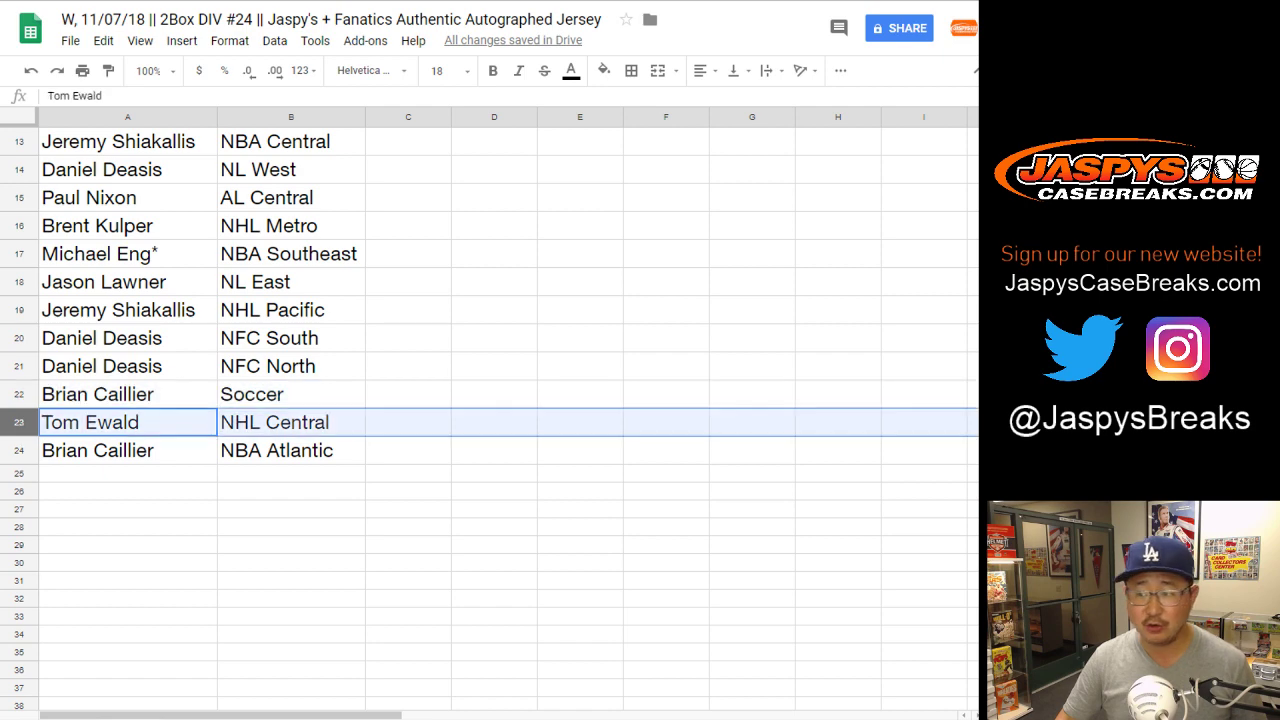
{"action": "left_click", "coordinate": [19, 450]}
{"action": "scroll", "coordinate": [490, 400], "scroll_direction": "up", "scroll_amount": 6}
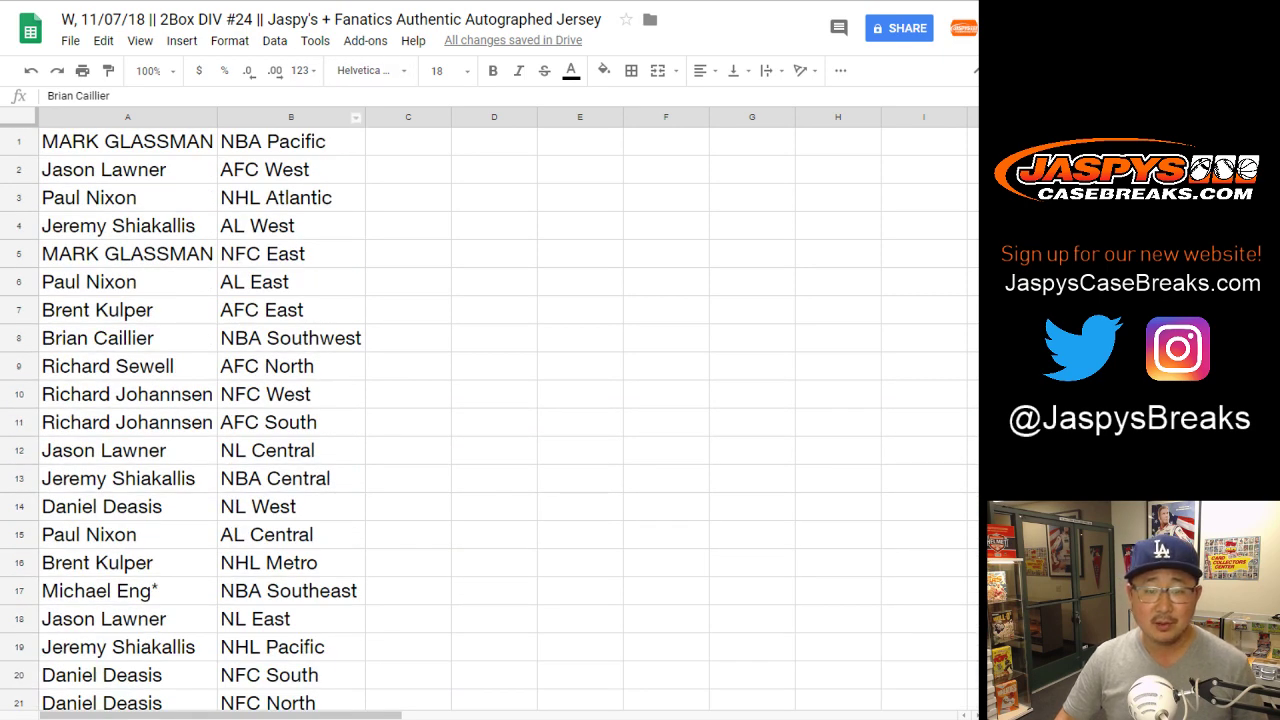
{"action": "left_click", "coordinate": [19, 282]}
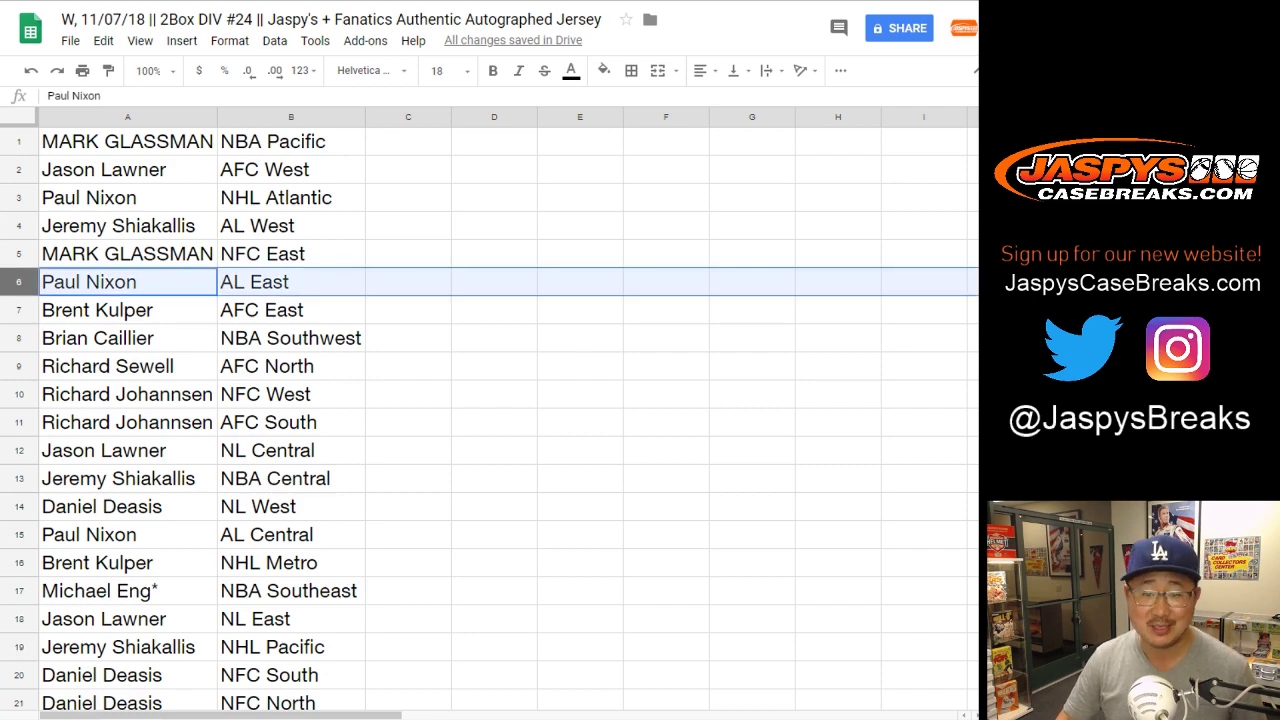
{"action": "left_click", "coordinate": [408, 142]}
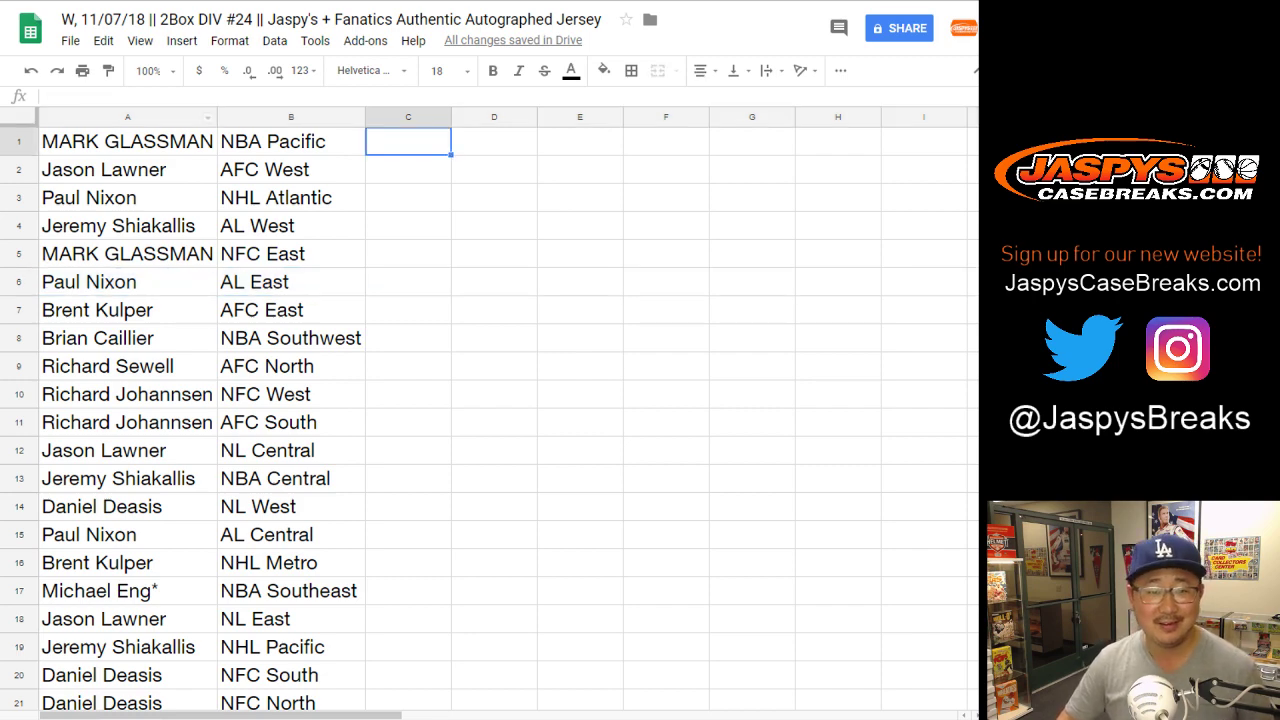
Reduce the spreadsheet's zoom level to 85%
{"action": "key", "text": "ctrl+a"}
{"action": "left_click", "coordinate": [148, 70]}
{"action": "type", "text": "90"}
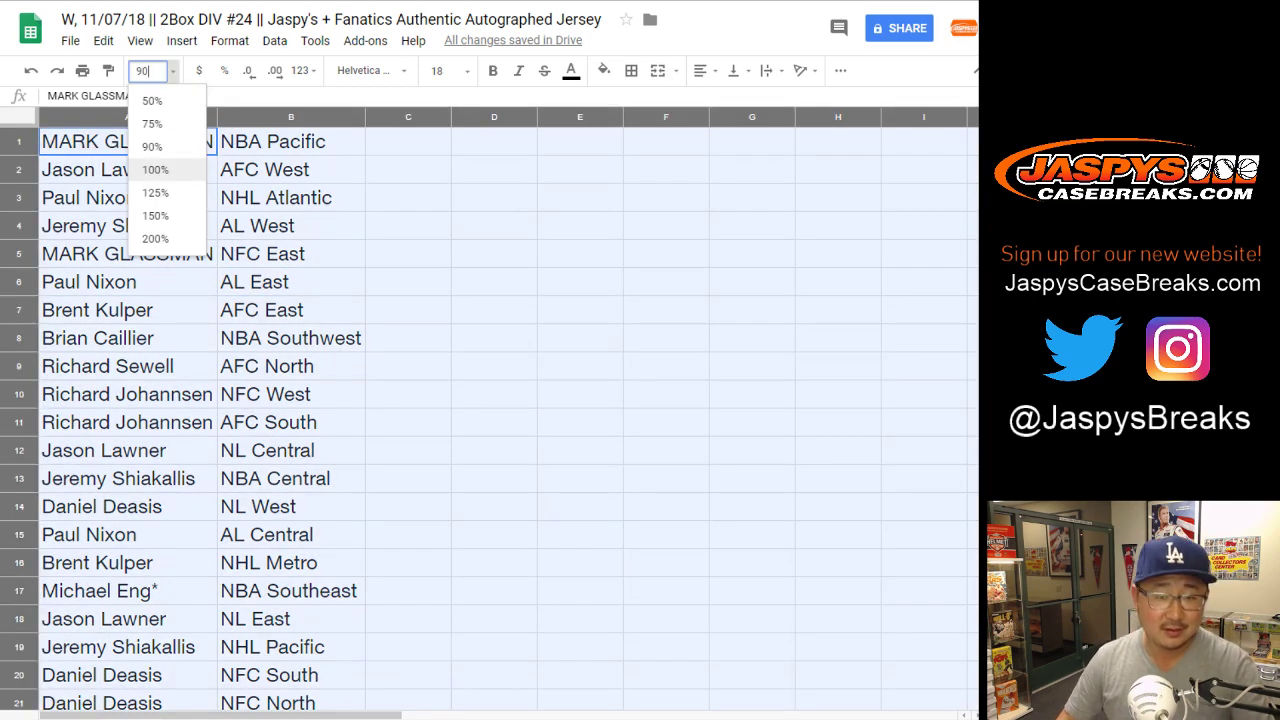
{"action": "key", "text": "Return"}
{"action": "left_click", "coordinate": [148, 70]}
{"action": "type", "text": "85"}
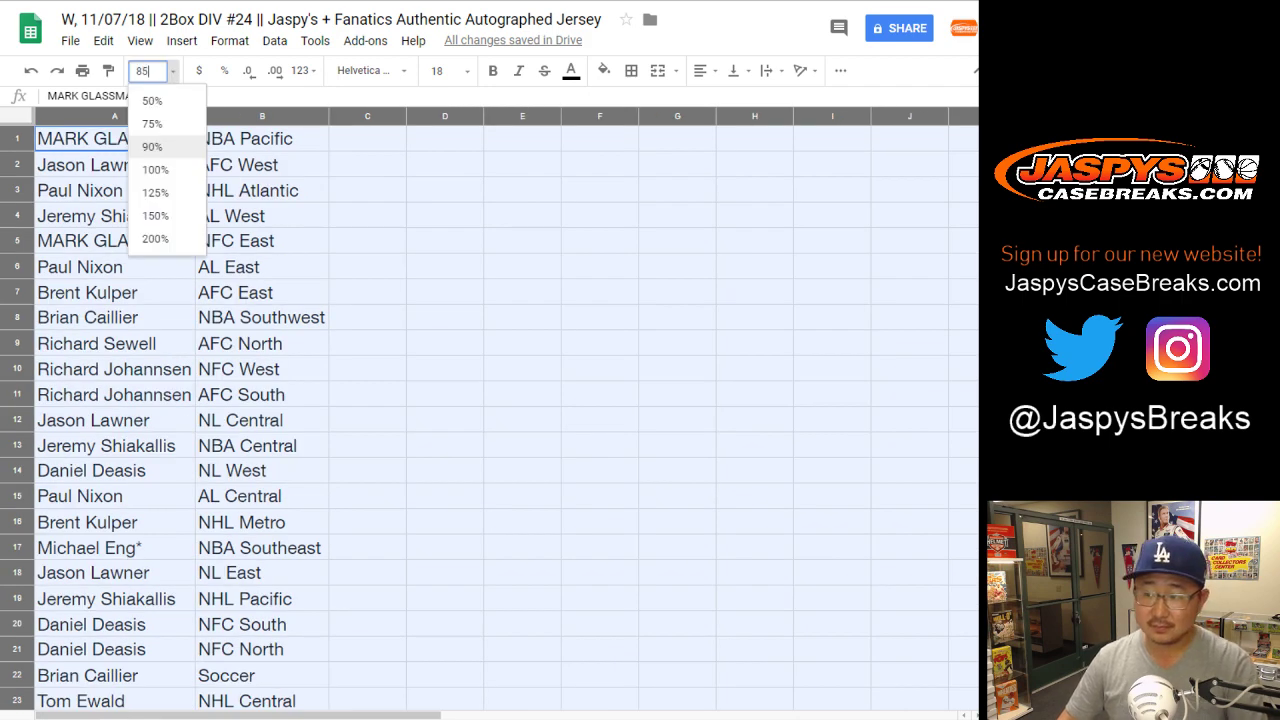
{"action": "key", "text": "Return"}
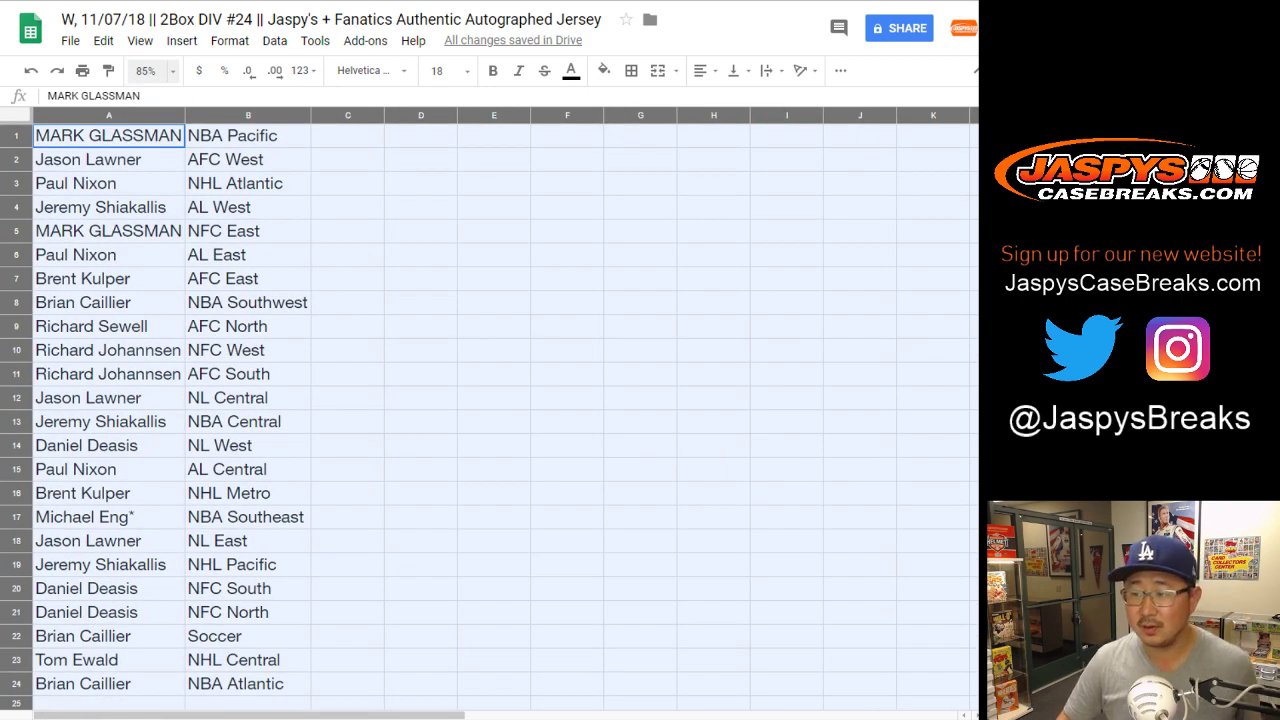
{"action": "left_click", "coordinate": [346, 136]}
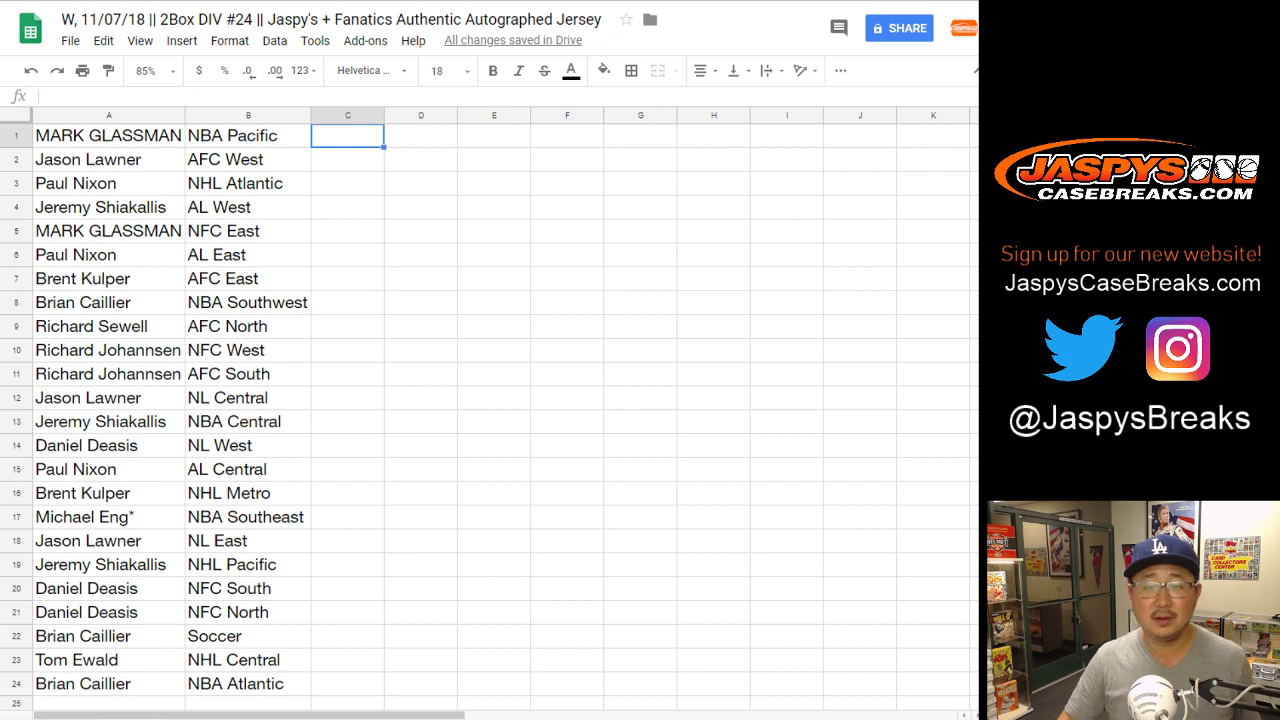
Sort the whole sheet by the division column B in A → Z order
{"action": "left_click", "coordinate": [248, 115]}
{"action": "left_click", "coordinate": [274, 40]}
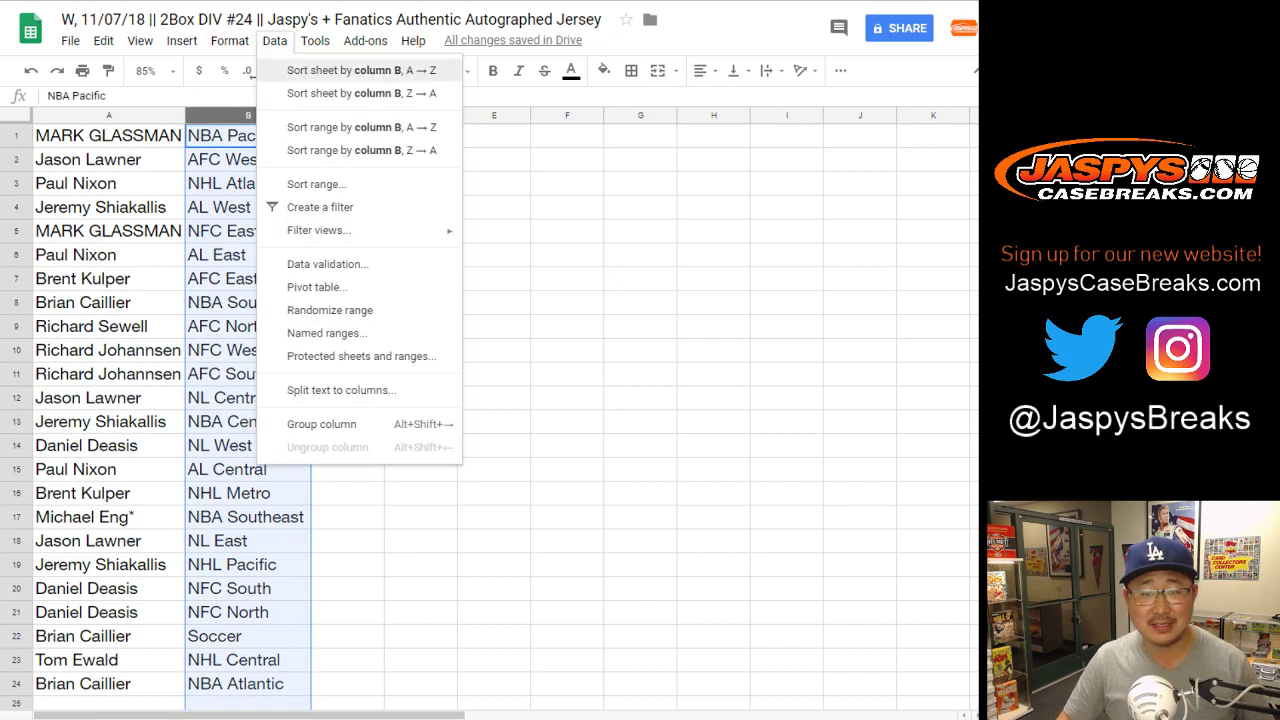
{"action": "left_click", "coordinate": [340, 70]}
Apply all borders to the pairings in A1:B24 and centre their text horizontally
{"action": "left_click", "coordinate": [109, 136]}
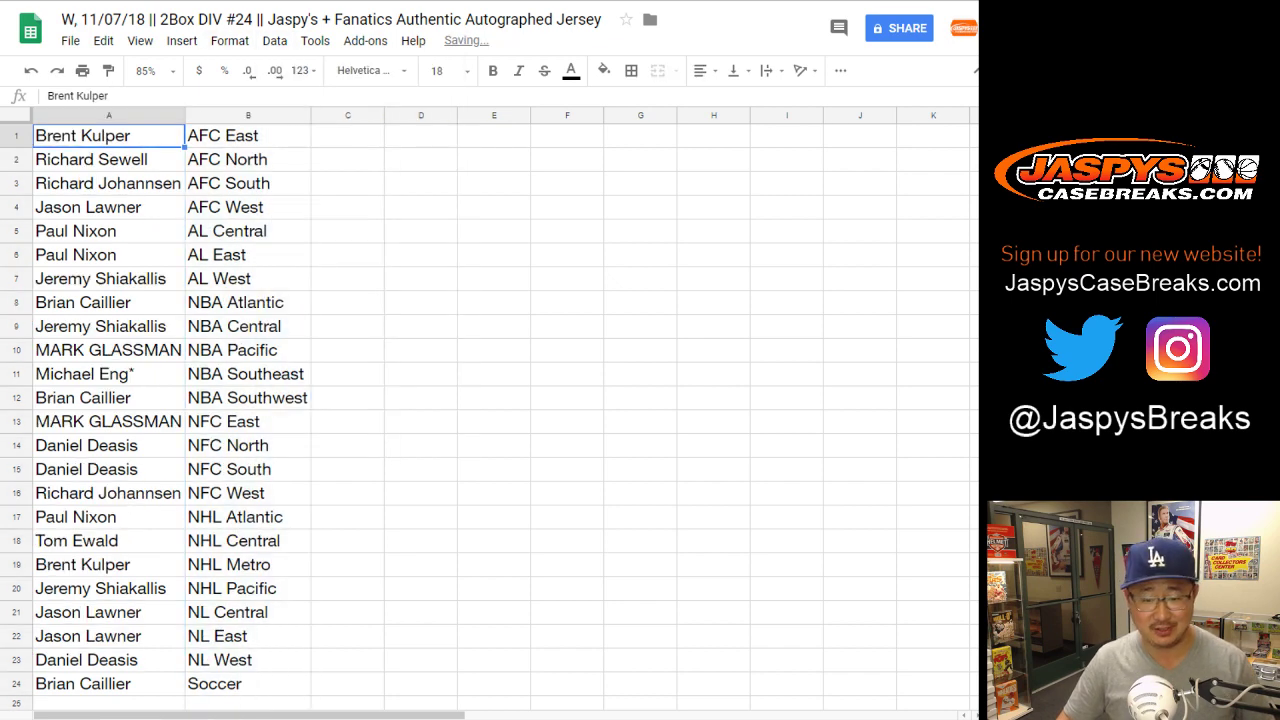
{"action": "key", "text": "ctrl+a"}
{"action": "left_click", "coordinate": [631, 71]}
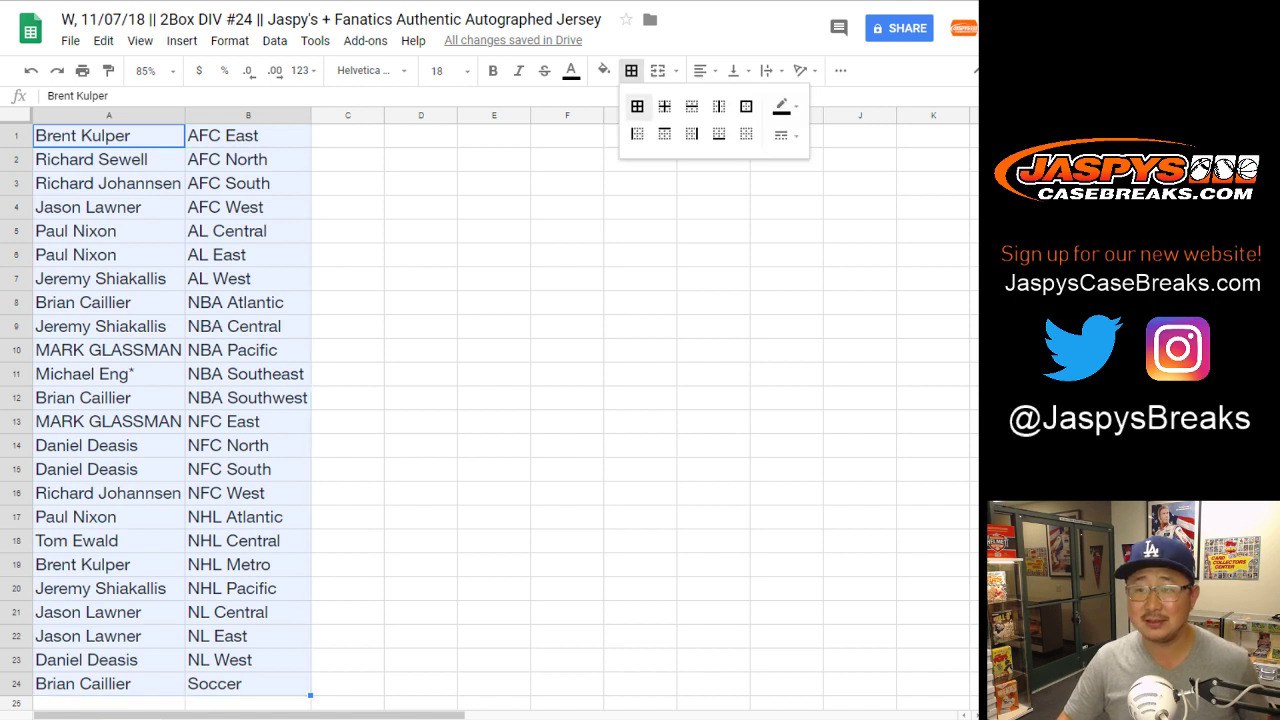
{"action": "left_click", "coordinate": [637, 106]}
{"action": "left_click", "coordinate": [704, 70]}
{"action": "left_click", "coordinate": [730, 100]}
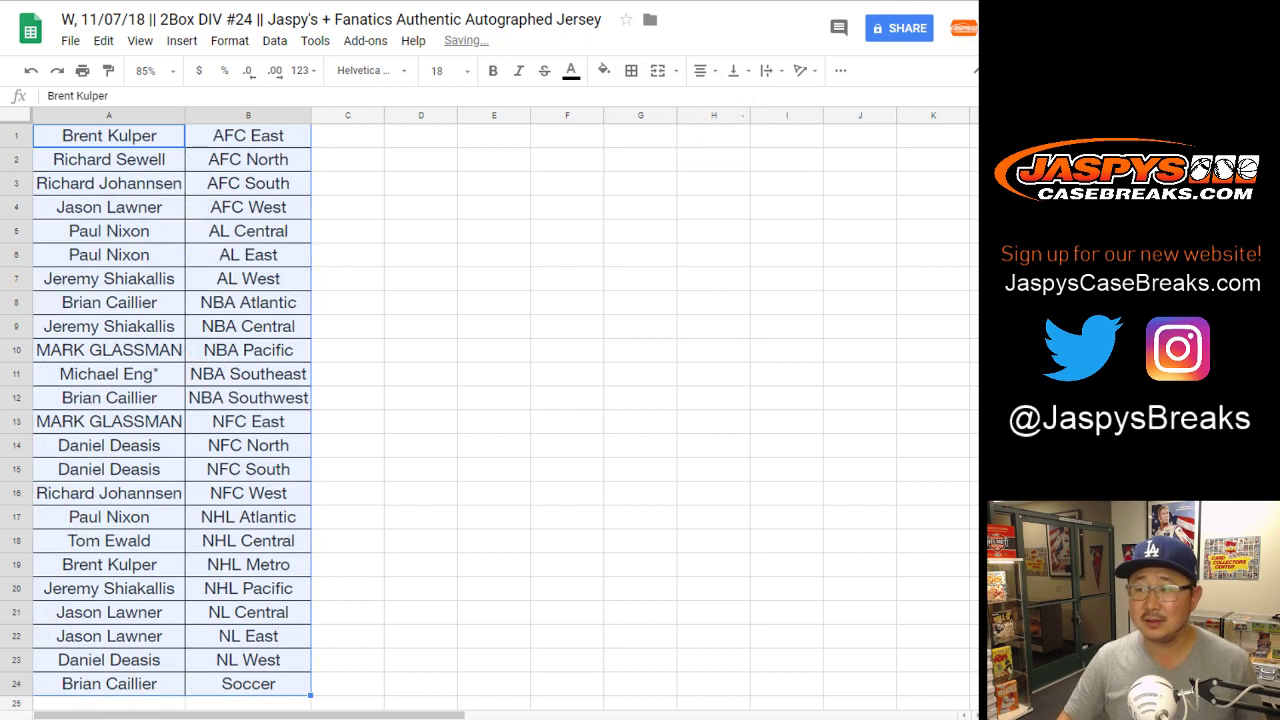
{"action": "left_click", "coordinate": [348, 136]}
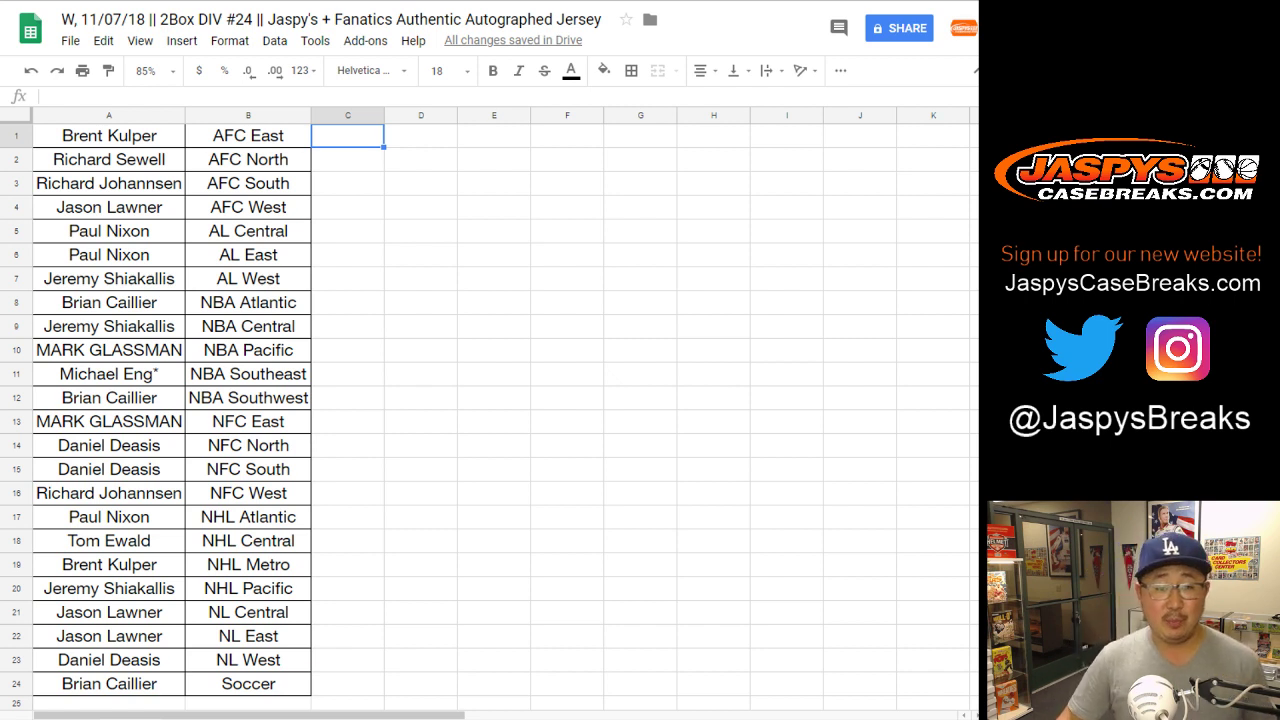
{"action": "left_click", "coordinate": [16, 231]}
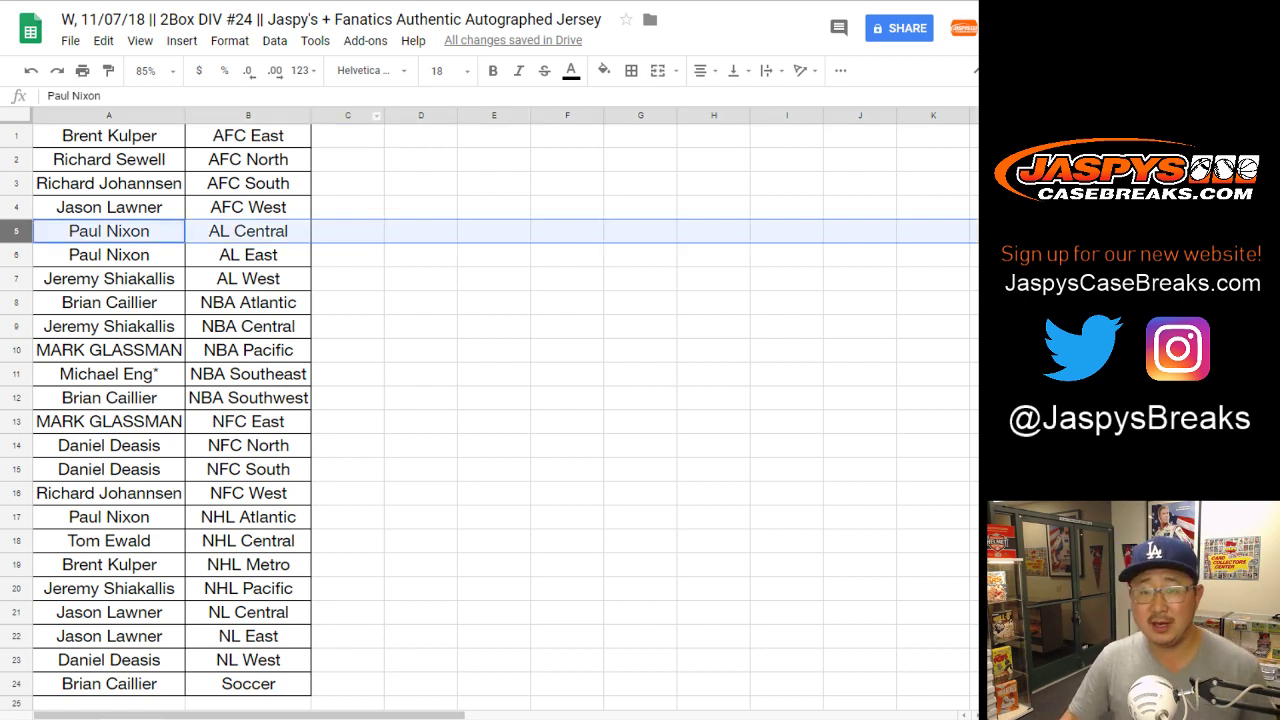
{"action": "left_click", "coordinate": [348, 136]}
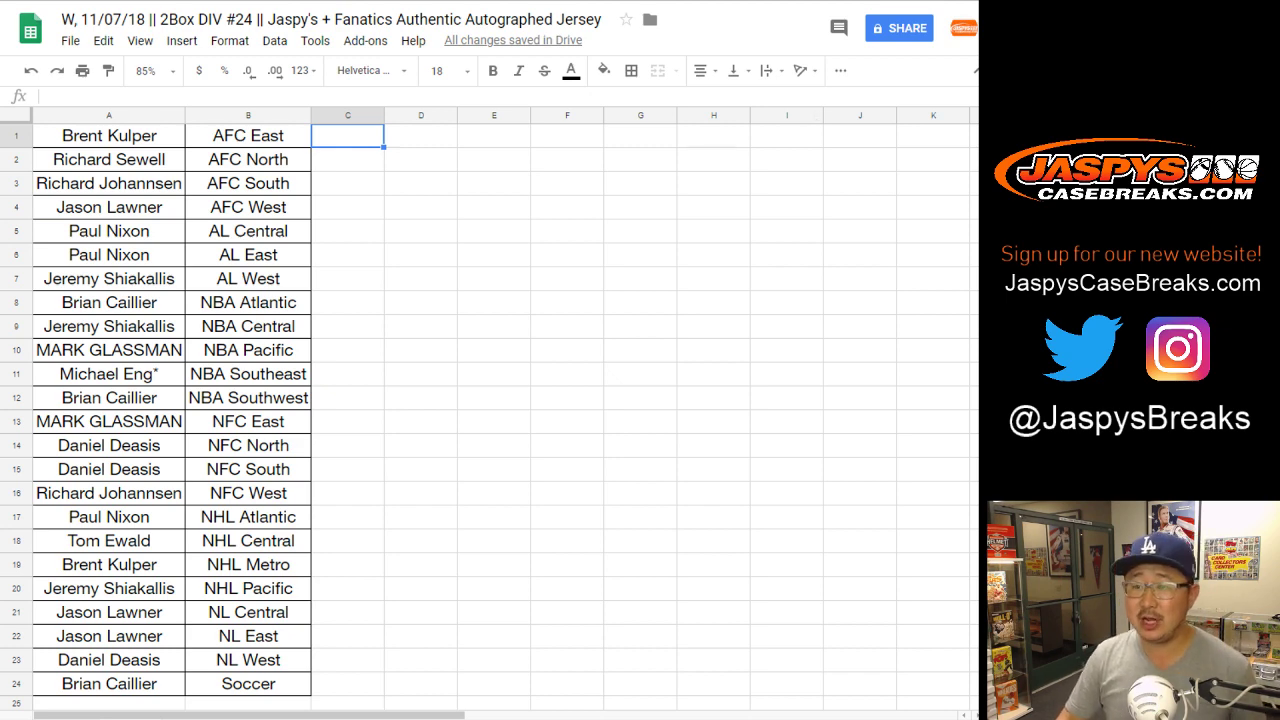
Check the available box numbers in the box number sheet and the list form, along with the dice roll on RANDOM.ORG
{"action": "key", "text": "ctrl+Tab"}
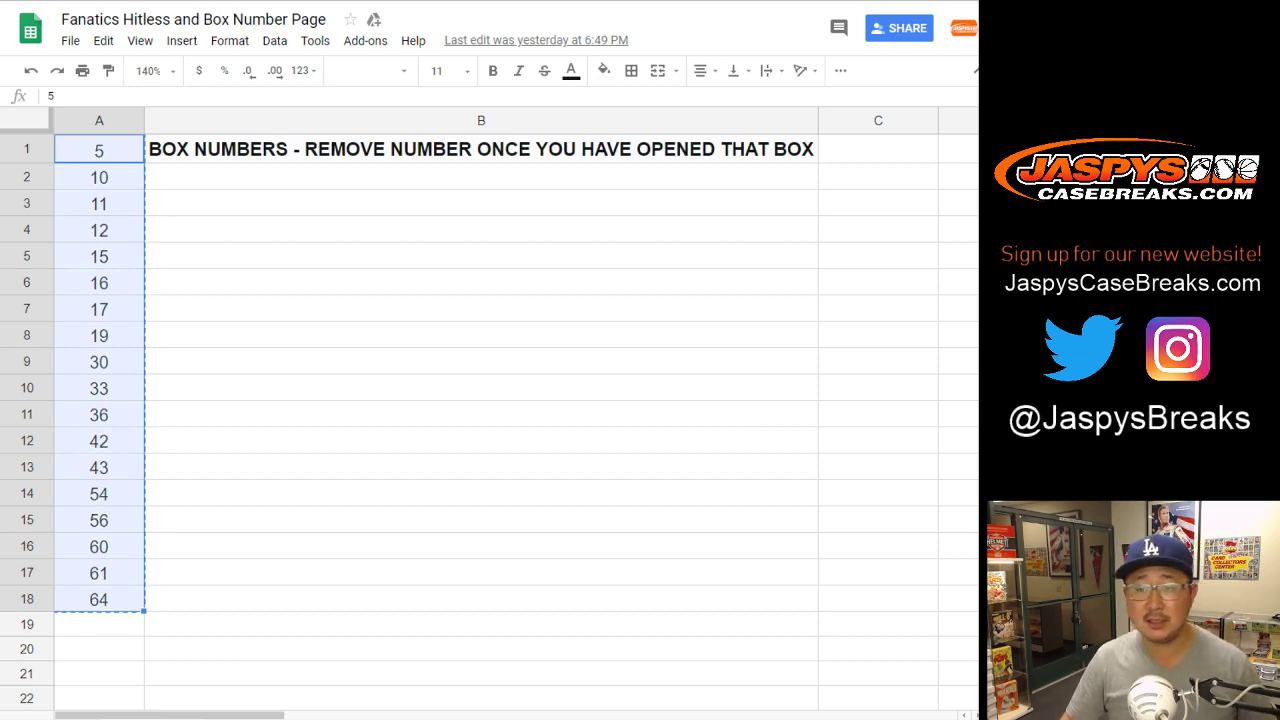
{"action": "key", "text": "ctrl+Tab"}
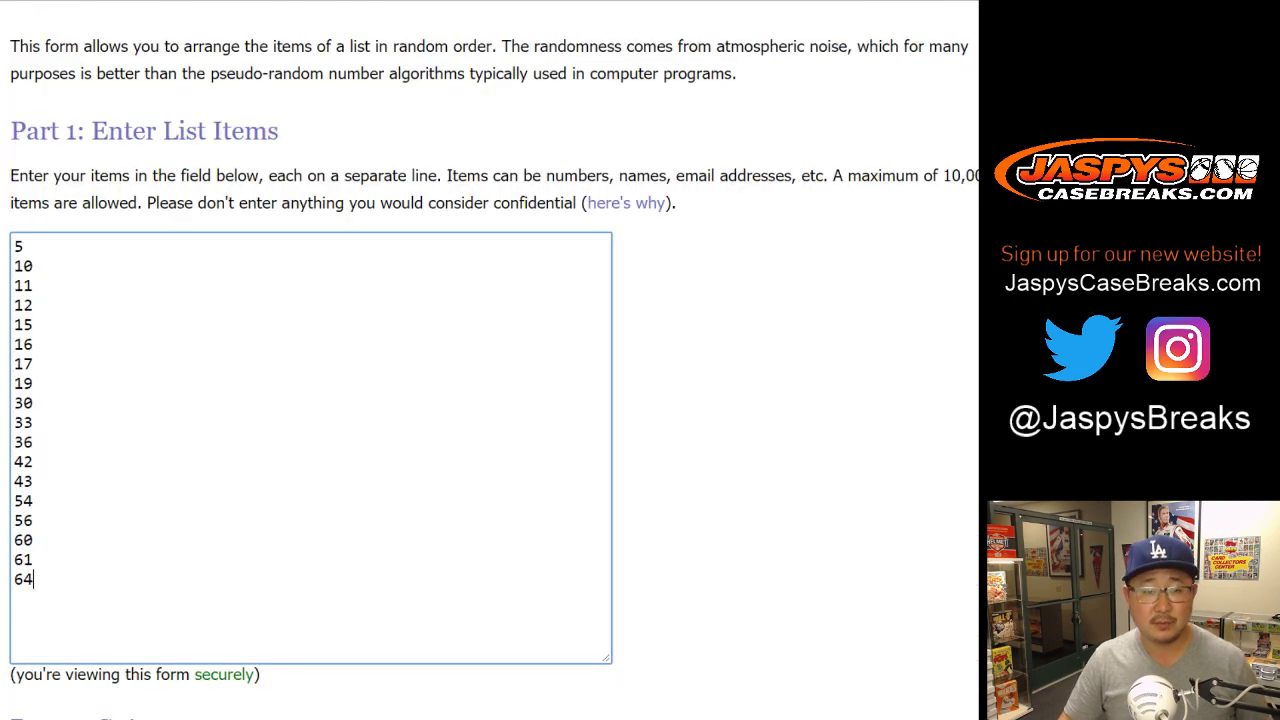
{"action": "key", "text": "ctrl+Tab"}
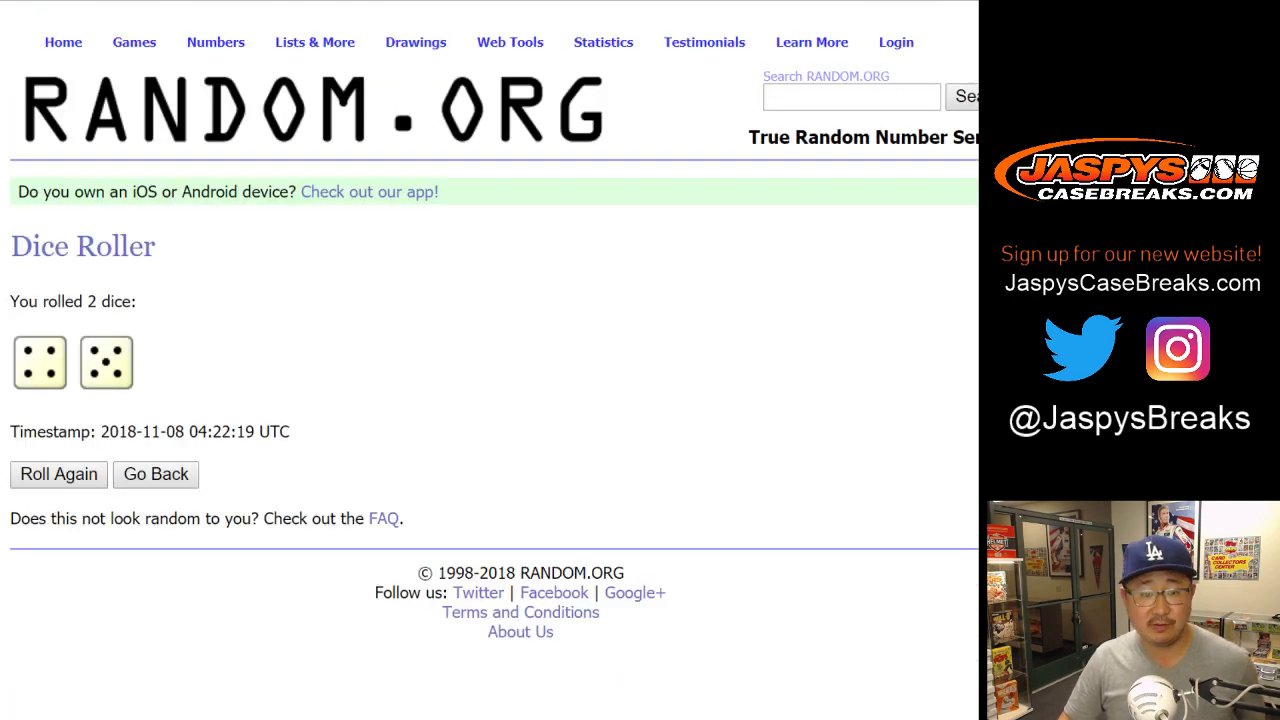
Randomize the list of box numbers nine times in the RANDOM.ORG List Randomizer
{"action": "key", "text": "ctrl+shift+Tab"}
{"action": "scroll", "coordinate": [490, 360], "scroll_direction": "down", "scroll_amount": 2}
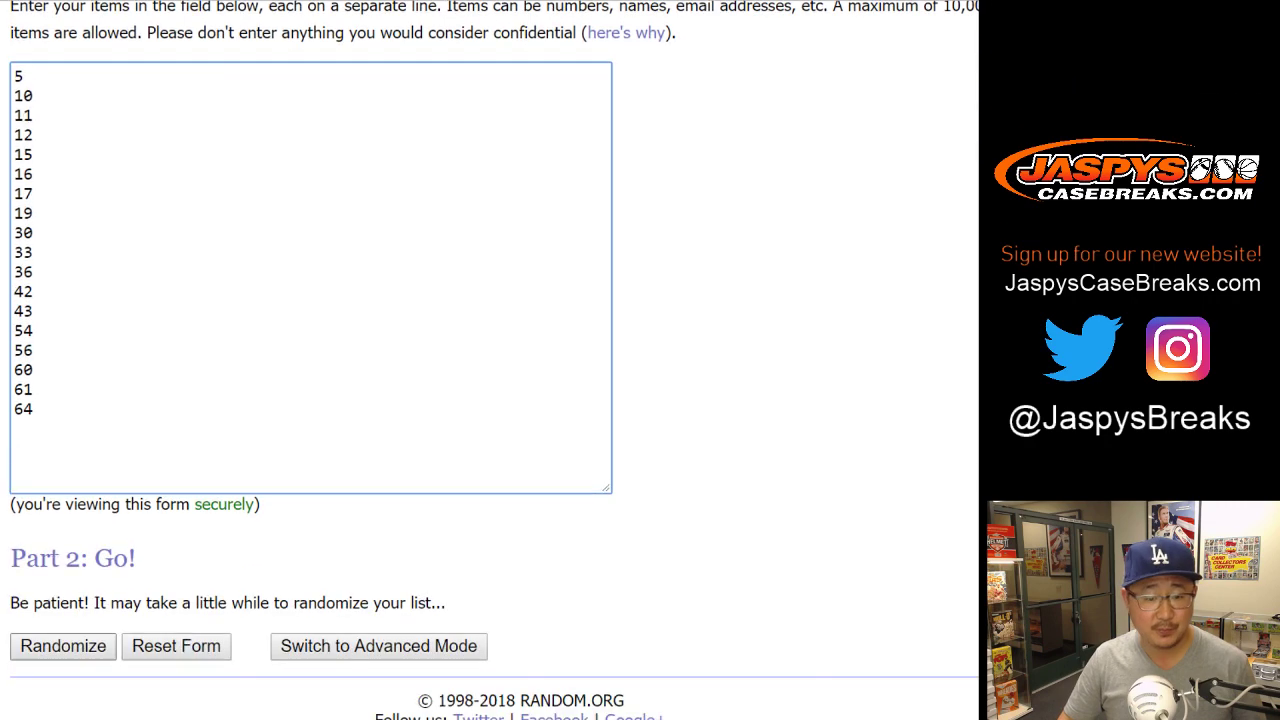
{"action": "left_click", "coordinate": [63, 646]}
{"action": "scroll", "coordinate": [63, 646], "scroll_direction": "down", "scroll_amount": 3}
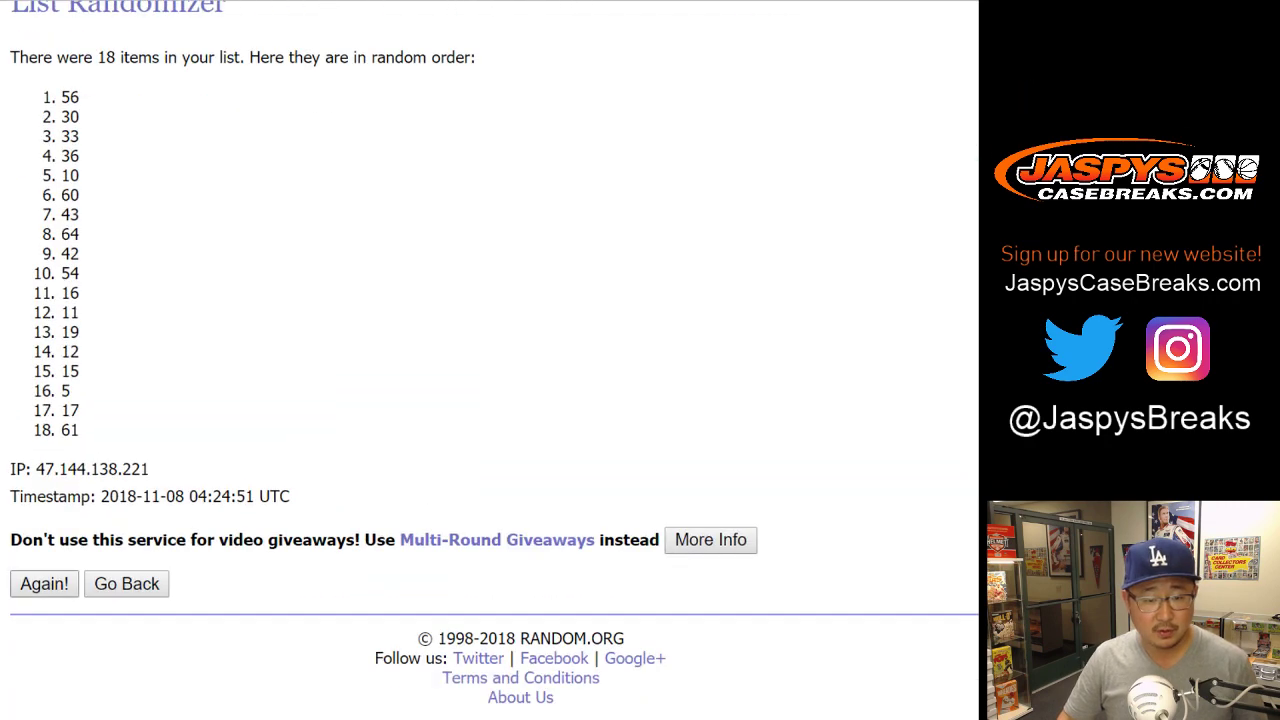
{"action": "left_click", "coordinate": [45, 583]}
{"action": "scroll", "coordinate": [44, 583], "scroll_direction": "down", "scroll_amount": 3}
{"action": "left_click", "coordinate": [44, 583]}
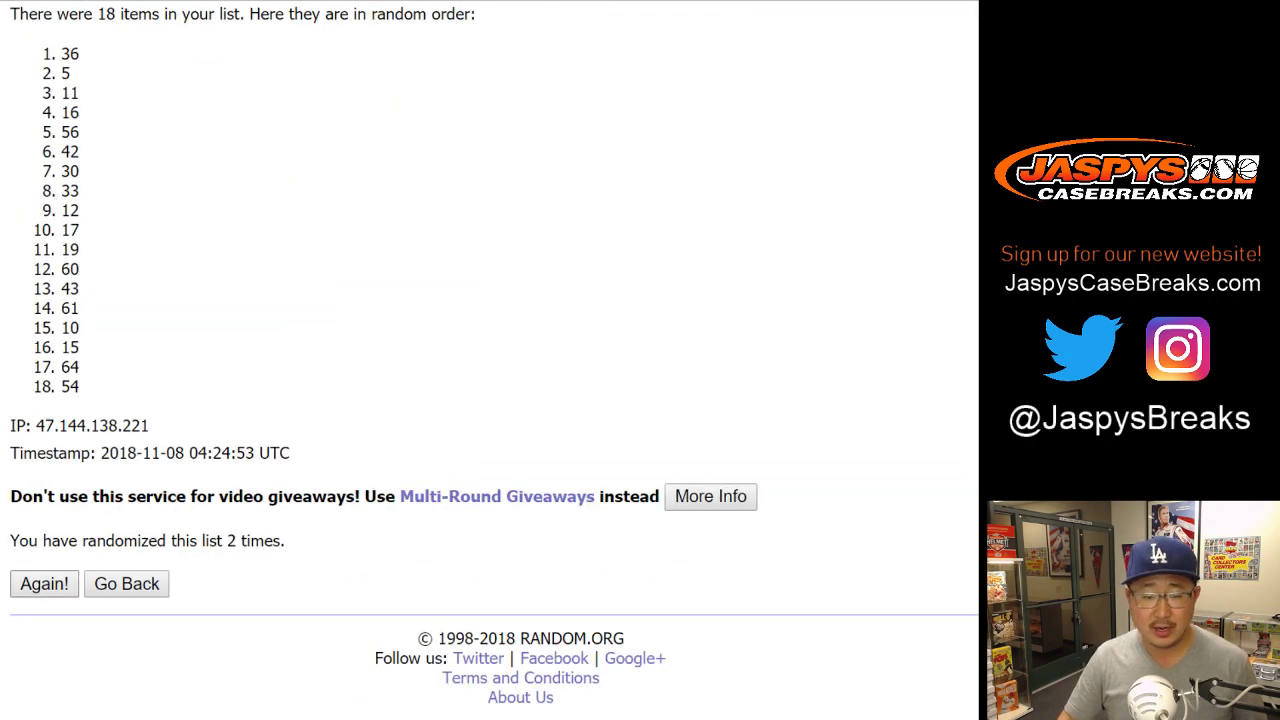
{"action": "scroll", "coordinate": [44, 583], "scroll_direction": "down", "scroll_amount": 3}
{"action": "left_click", "coordinate": [44, 583]}
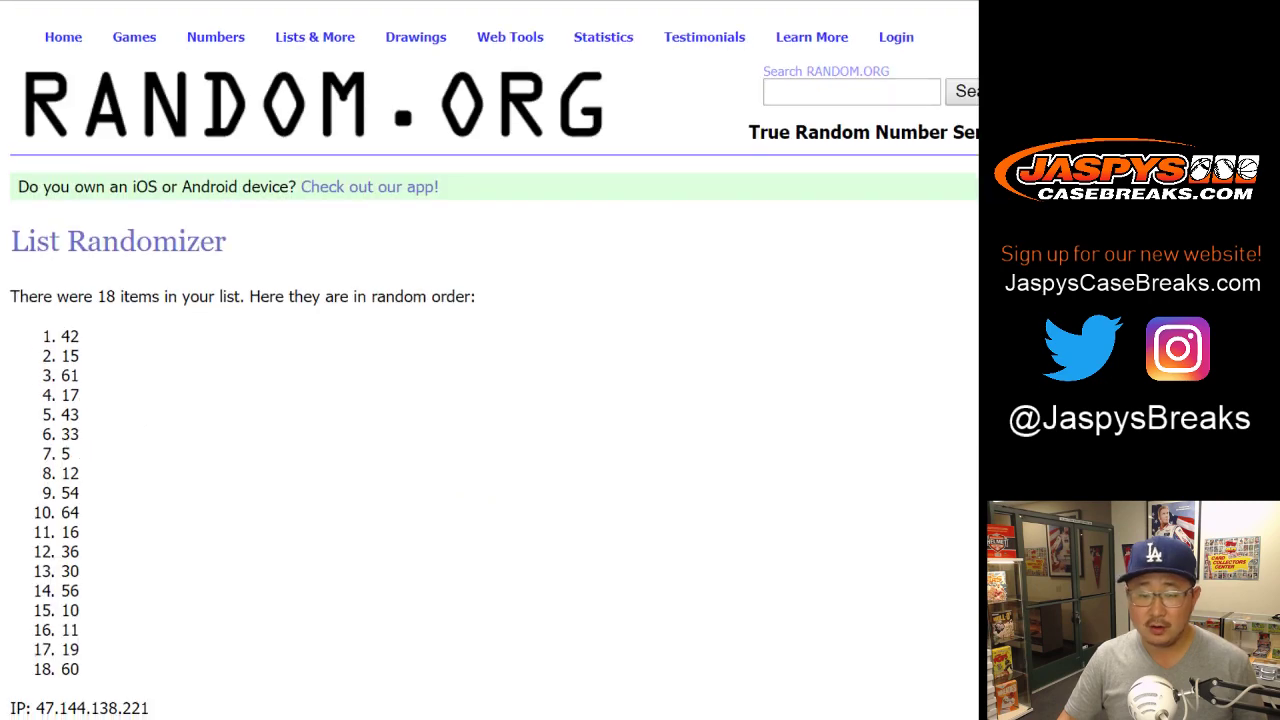
{"action": "scroll", "coordinate": [44, 583], "scroll_direction": "down", "scroll_amount": 3}
{"action": "left_click", "coordinate": [44, 583]}
{"action": "scroll", "coordinate": [44, 583], "scroll_direction": "down", "scroll_amount": 3}
{"action": "left_click", "coordinate": [44, 583]}
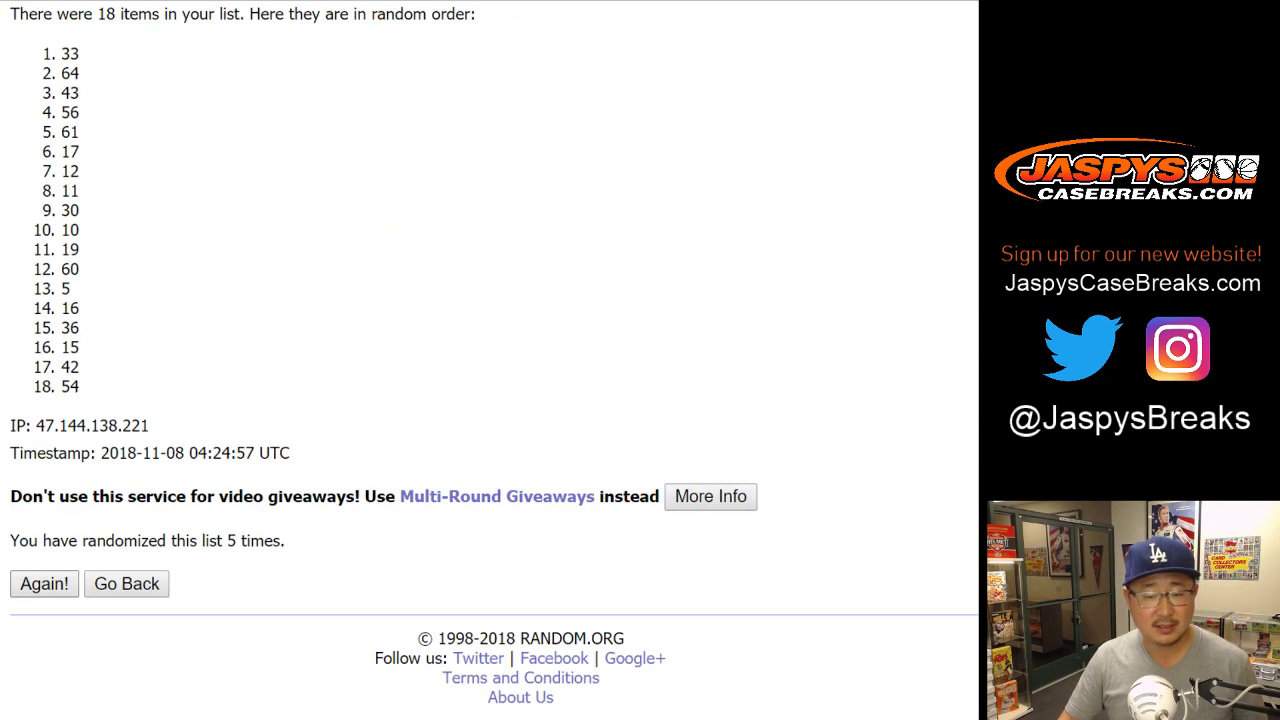
{"action": "scroll", "coordinate": [44, 583], "scroll_direction": "down", "scroll_amount": 3}
{"action": "left_click", "coordinate": [44, 583]}
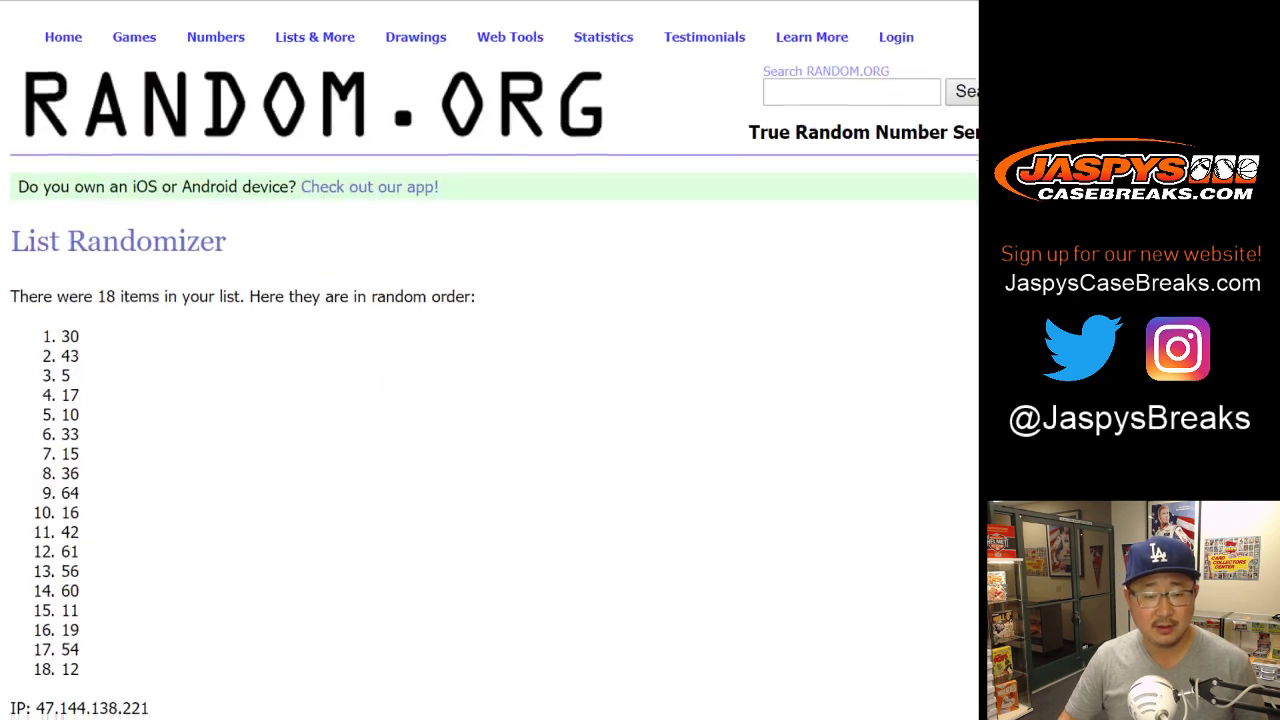
{"action": "scroll", "coordinate": [44, 583], "scroll_direction": "down", "scroll_amount": 3}
{"action": "left_click", "coordinate": [44, 583]}
{"action": "scroll", "coordinate": [44, 583], "scroll_direction": "down", "scroll_amount": 3}
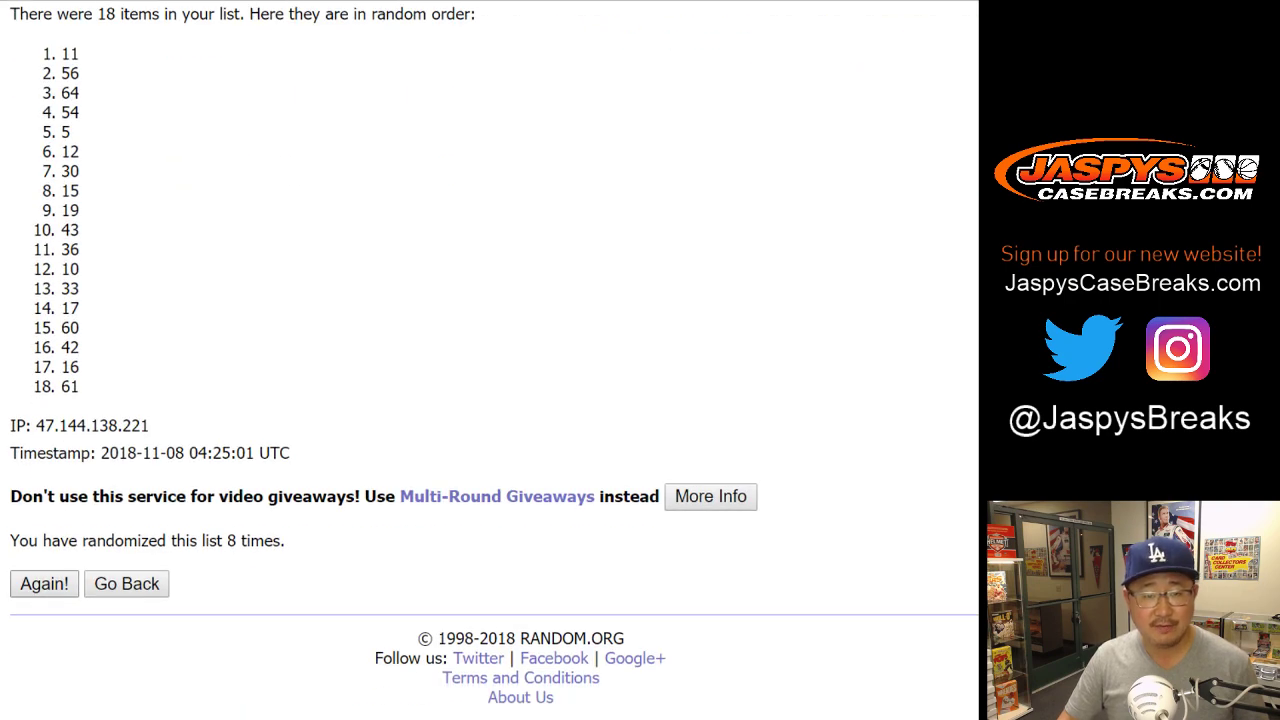
{"action": "left_click", "coordinate": [44, 583]}
Highlight the randomization count, then the first two box numbers in the final random order
{"action": "left_click_drag", "start_coordinate": [223, 541], "coordinate": [287, 541]}
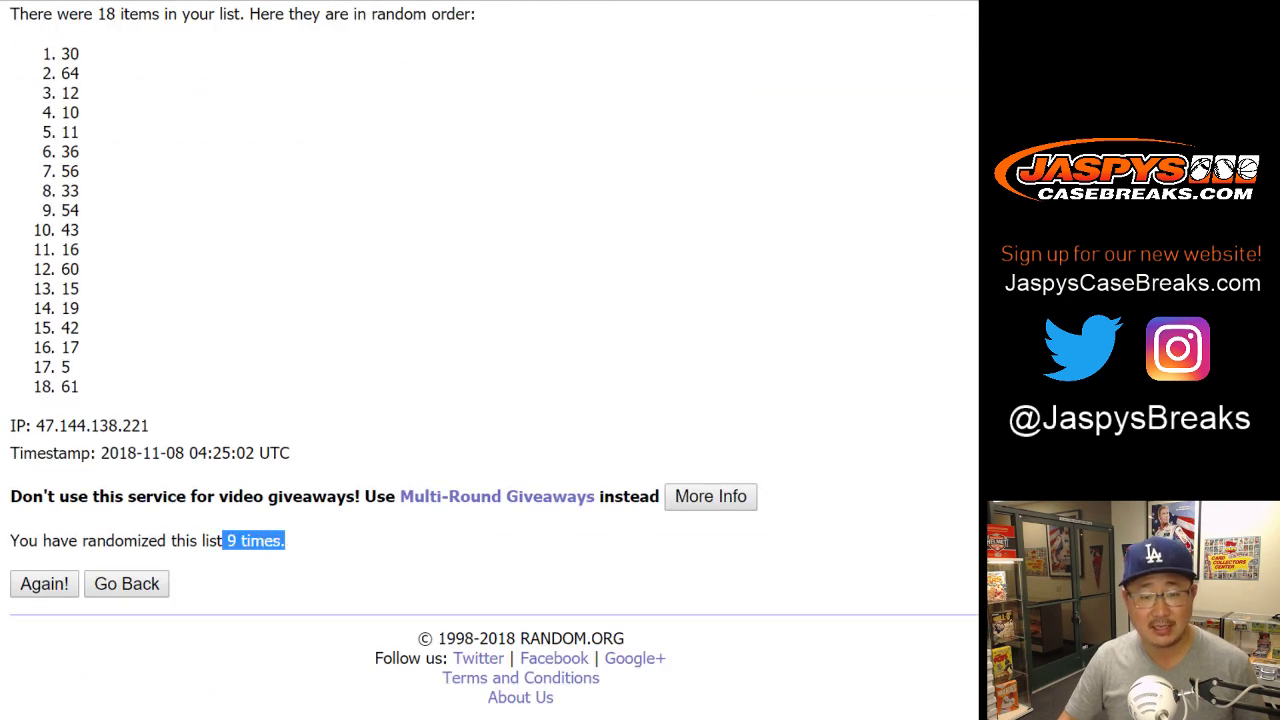
{"action": "left_click", "coordinate": [290, 541]}
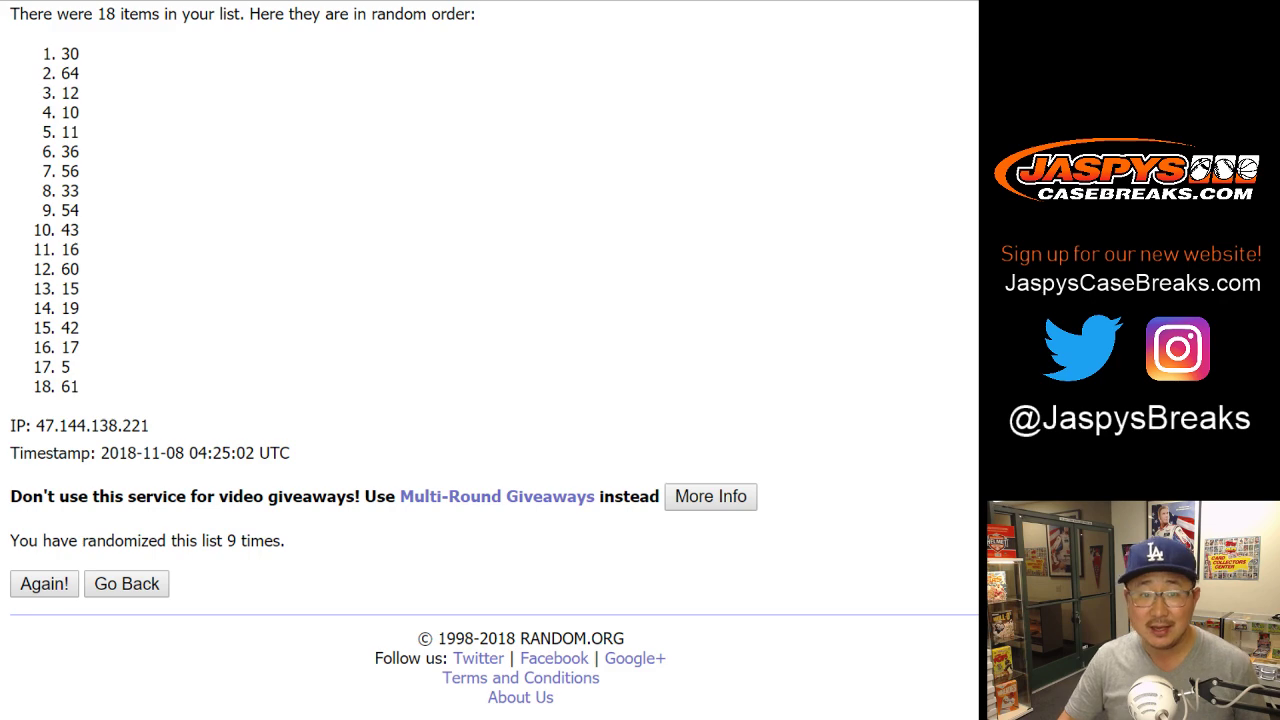
{"action": "left_click_drag", "start_coordinate": [60, 53], "coordinate": [80, 73]}
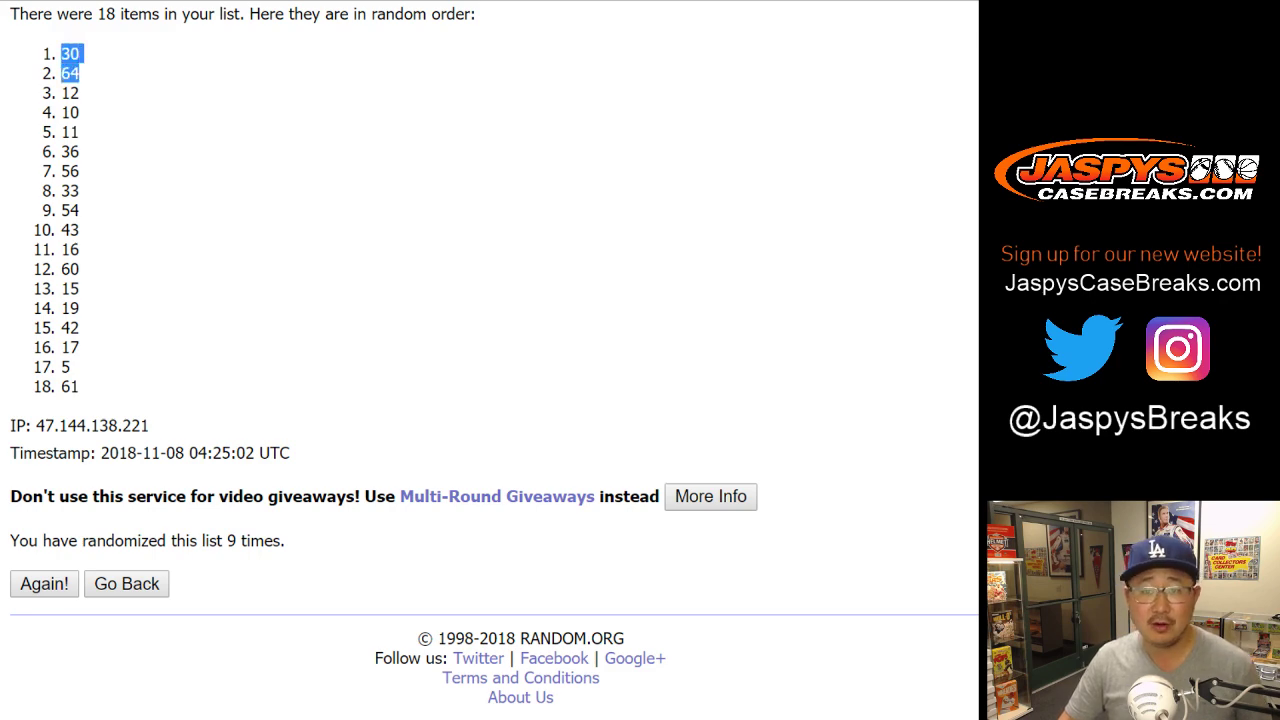
Review the participant and division pairings sheet alongside the two highlighted box numbers in the randomized list
{"action": "key", "text": "ctrl+Tab"}
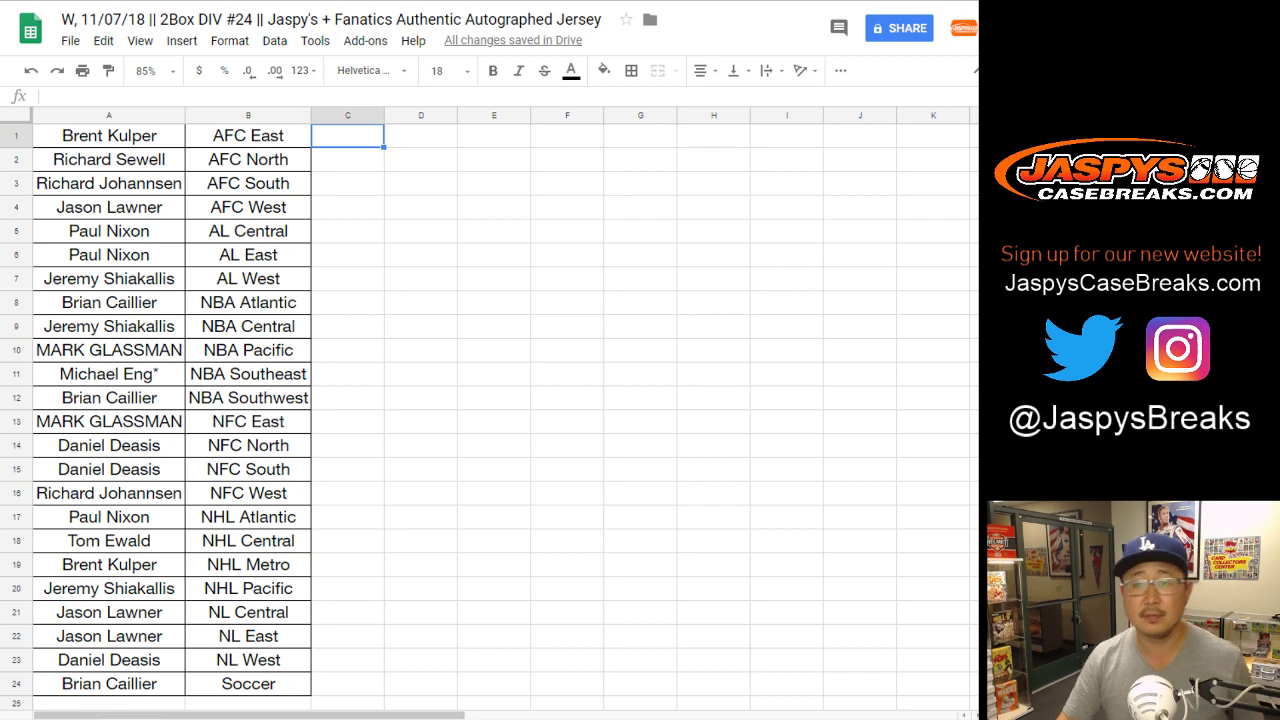
{"action": "key", "text": "ctrl+Tab"}
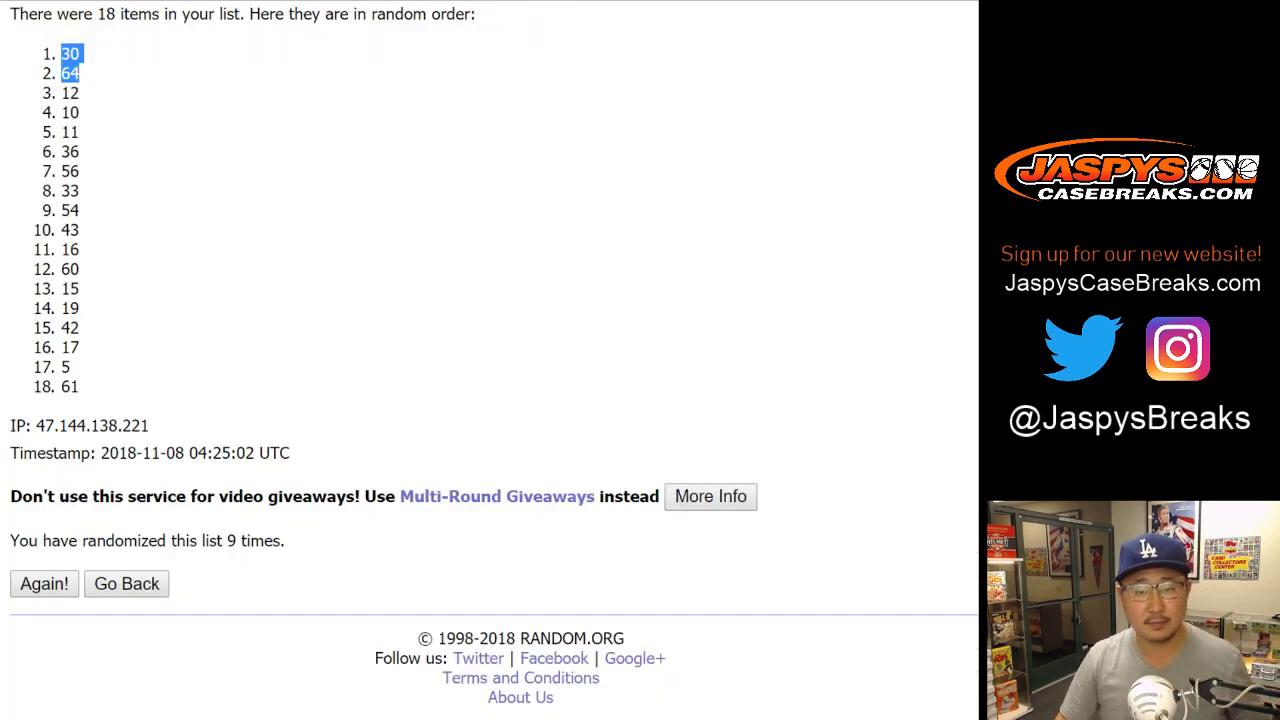
{"action": "key", "text": "ctrl+Tab"}
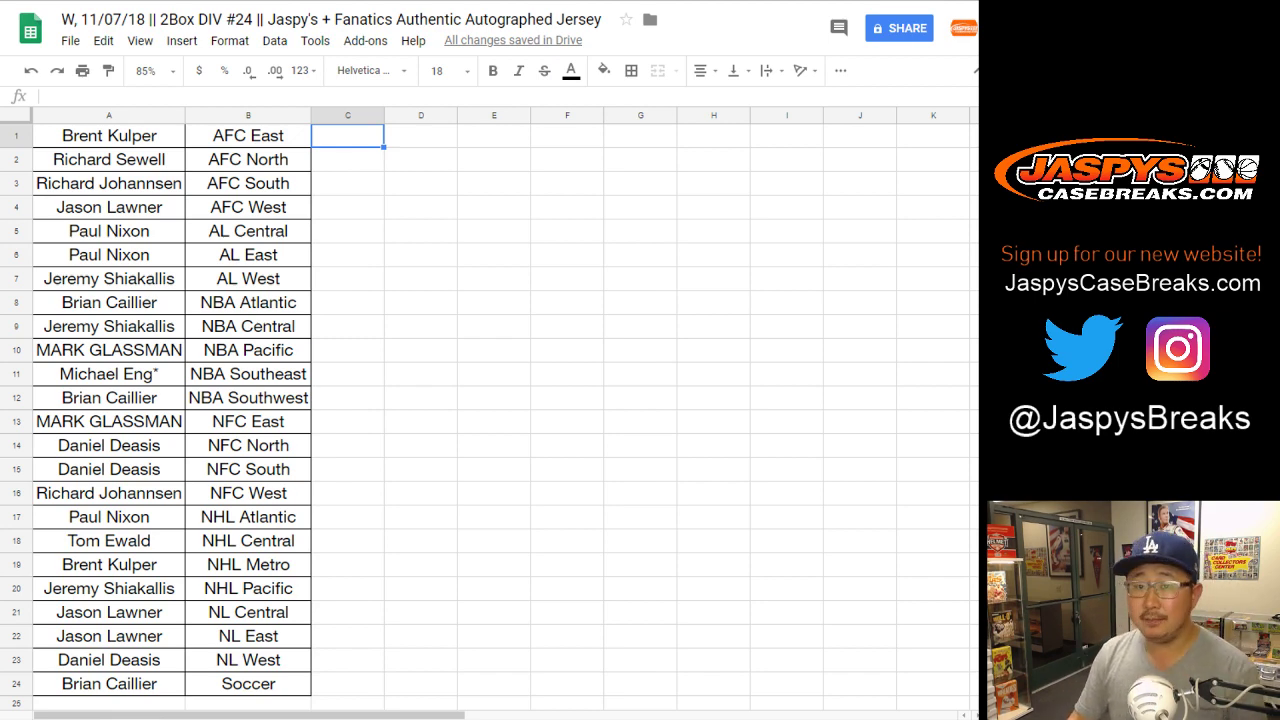
{"action": "key", "text": "ctrl+Tab"}
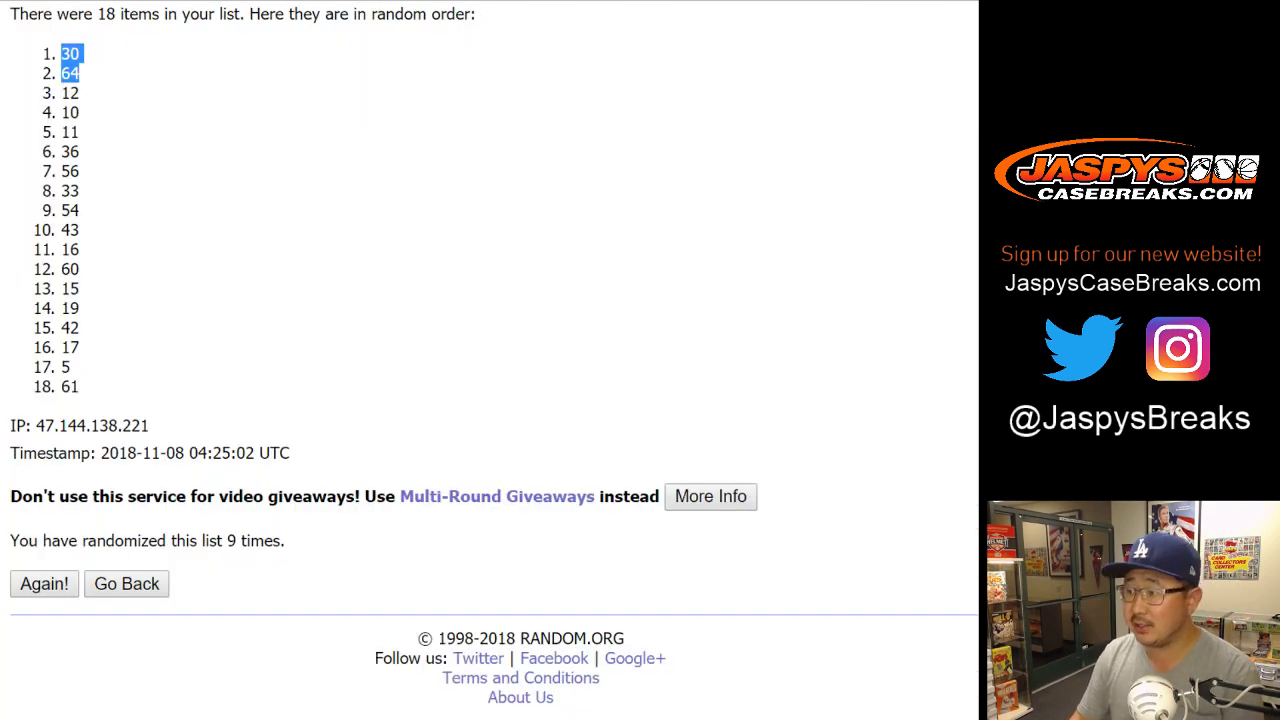